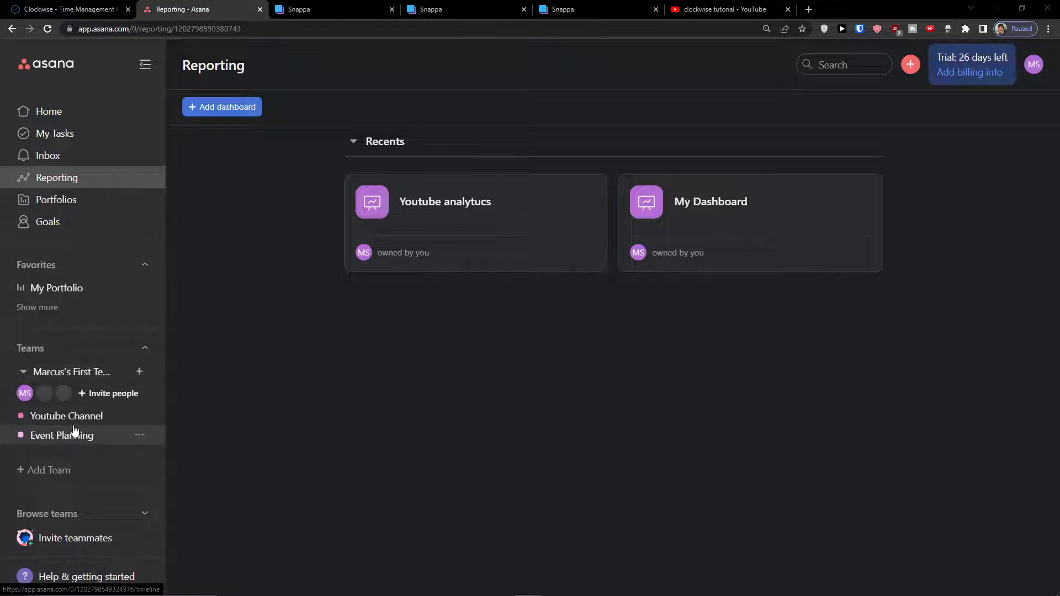
Start a new blank project for the team from the sidebar's + menu.
{"action": "left_click", "coordinate": [140, 372]}
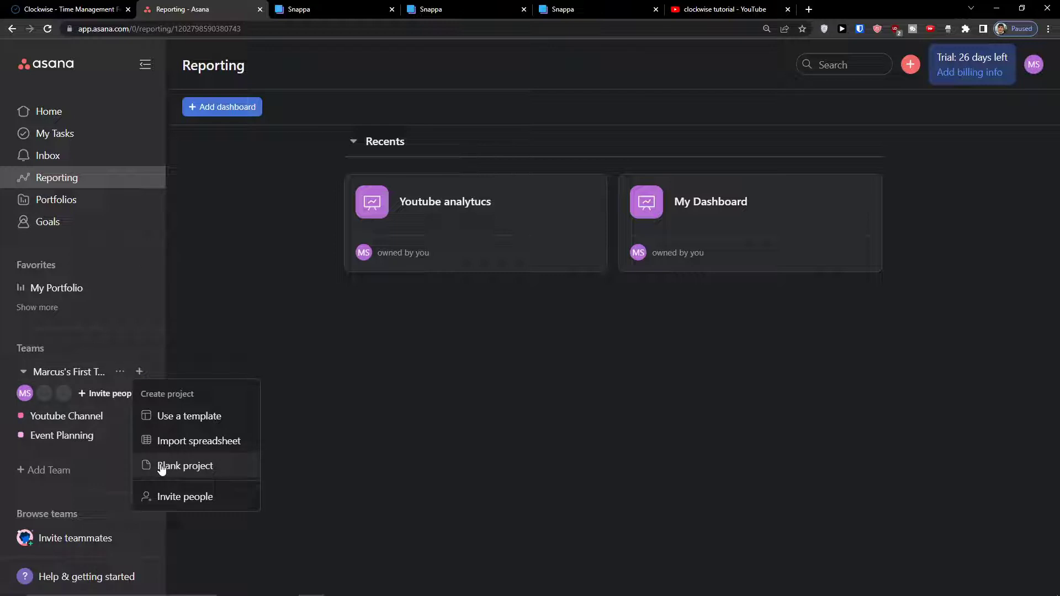
{"action": "left_click", "coordinate": [161, 467]}
{"action": "left_click", "coordinate": [327, 218]}
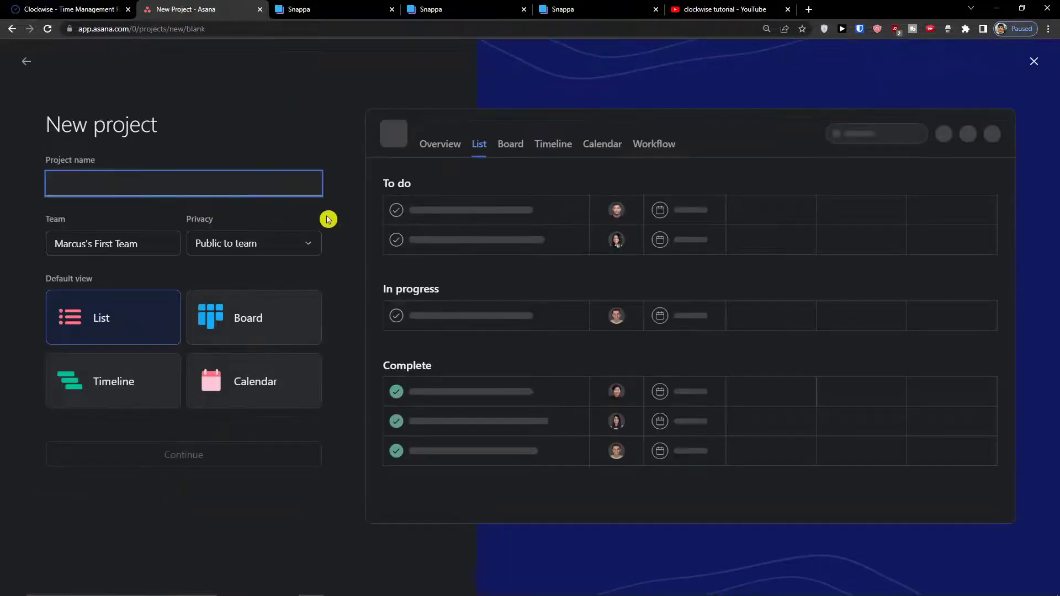
Name the project 'Youtube Business channel', keep it public to the team with a List layout.
{"action": "left_click", "coordinate": [107, 187]}
{"action": "type", "text": "Youtube Business channel"}
{"action": "left_click", "coordinate": [113, 237]}
{"action": "left_click", "coordinate": [225, 246]}
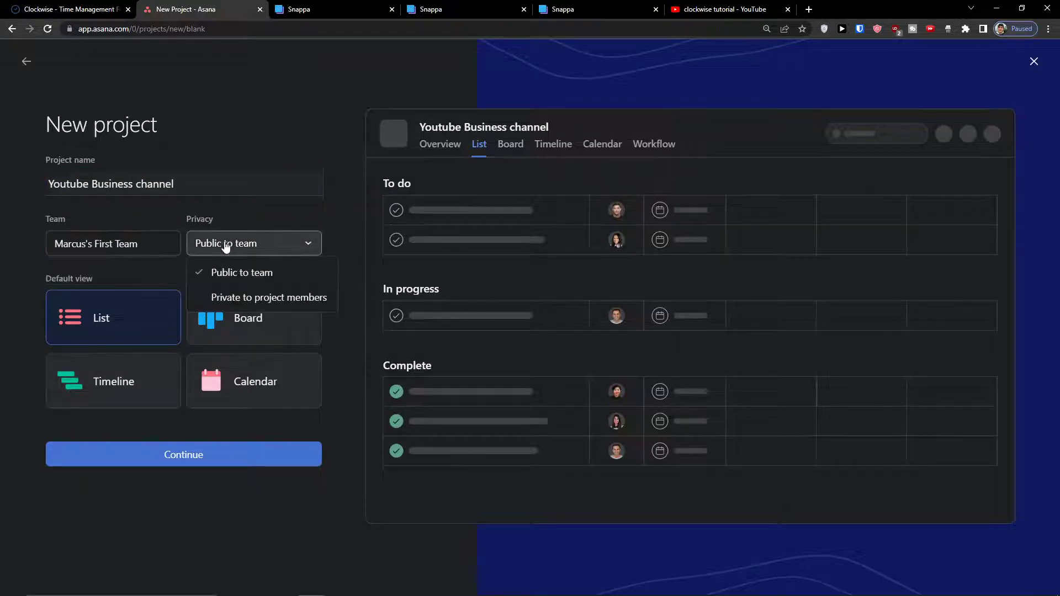
{"action": "left_click", "coordinate": [156, 268]}
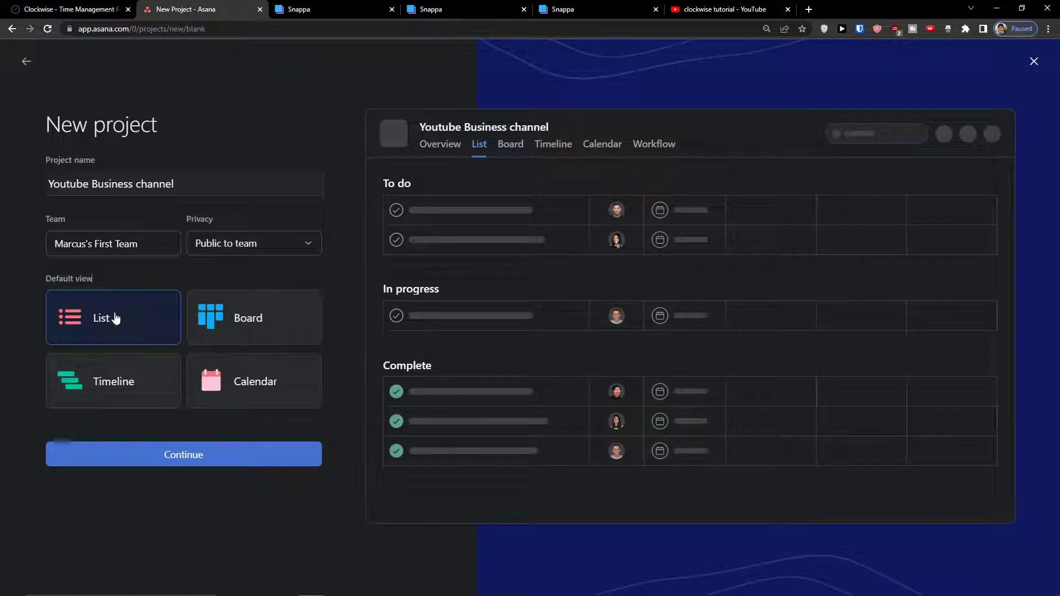
{"action": "left_click", "coordinate": [182, 445]}
{"action": "left_click", "coordinate": [180, 451]}
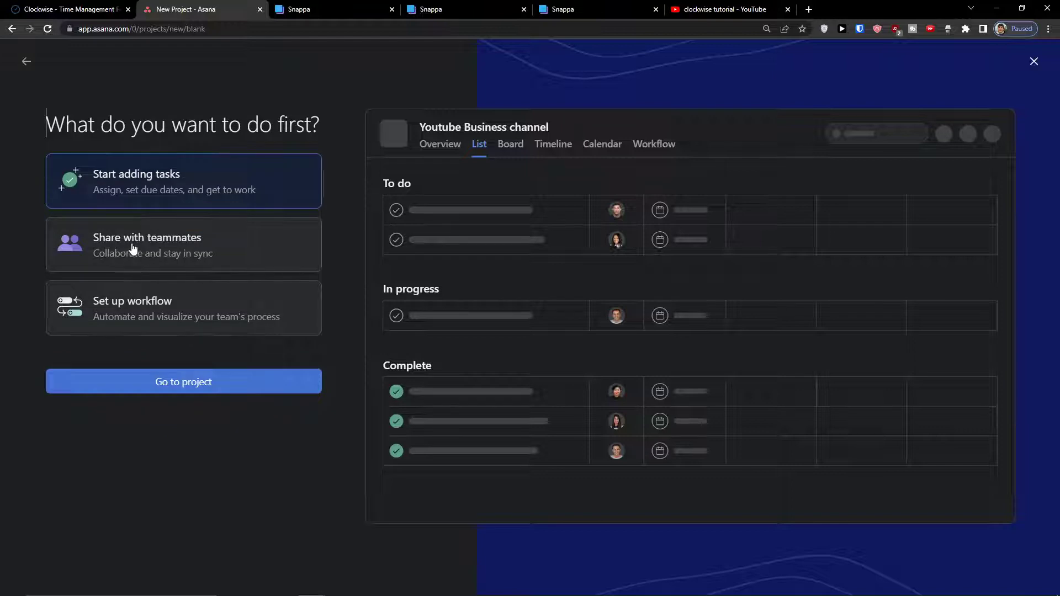
Open the newly created Youtube Business channel project.
{"action": "left_click", "coordinate": [93, 142]}
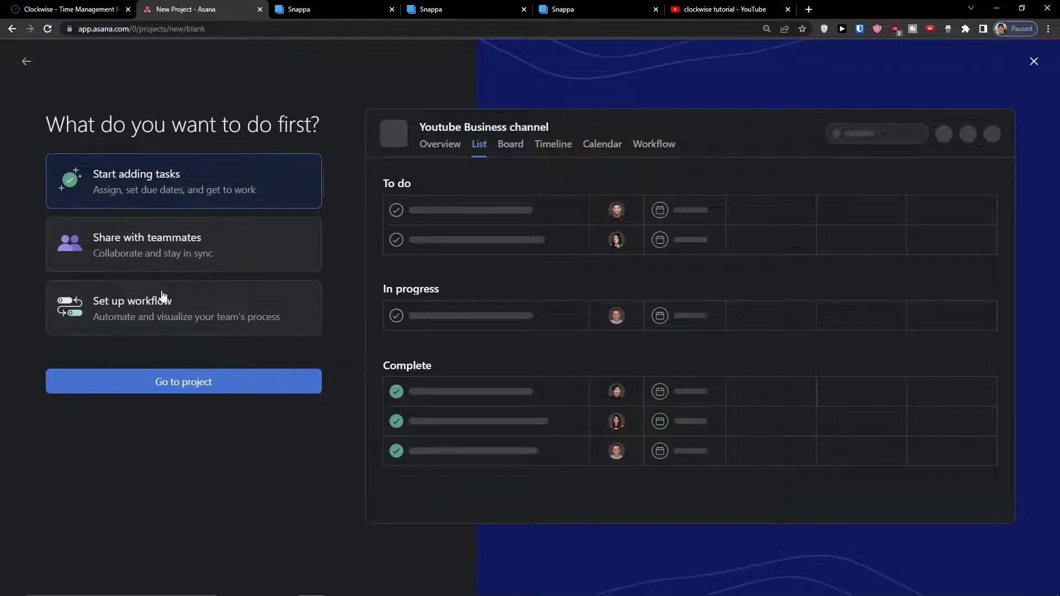
{"action": "left_click", "coordinate": [187, 370]}
{"action": "left_click", "coordinate": [175, 370]}
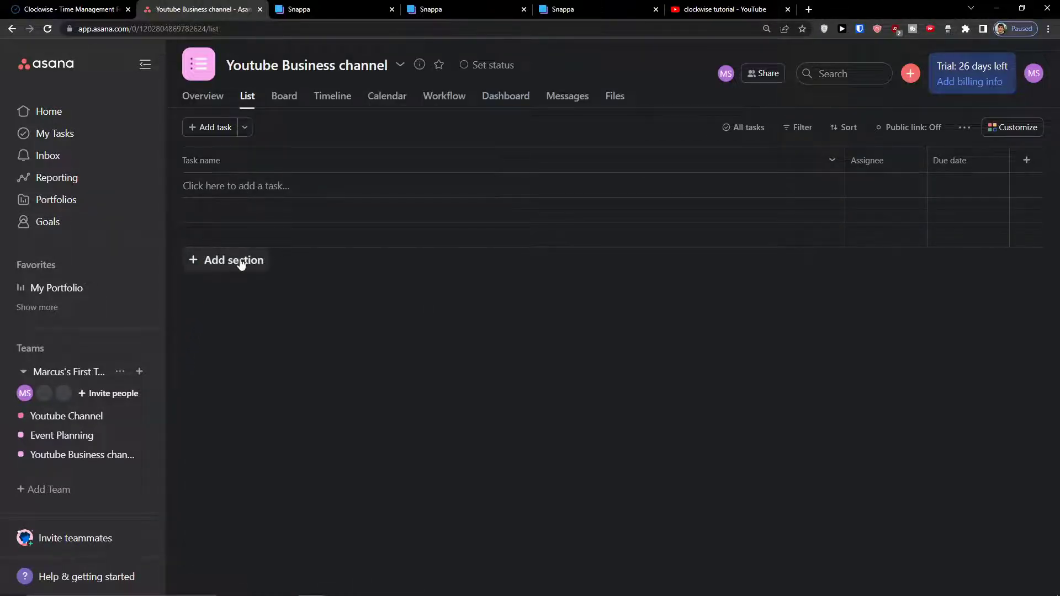
Add the 'To do' and 'In Progress' sections to the project.
{"action": "left_click", "coordinate": [240, 262]}
{"action": "type", "text": "To do"}
{"action": "key", "text": "Return"}
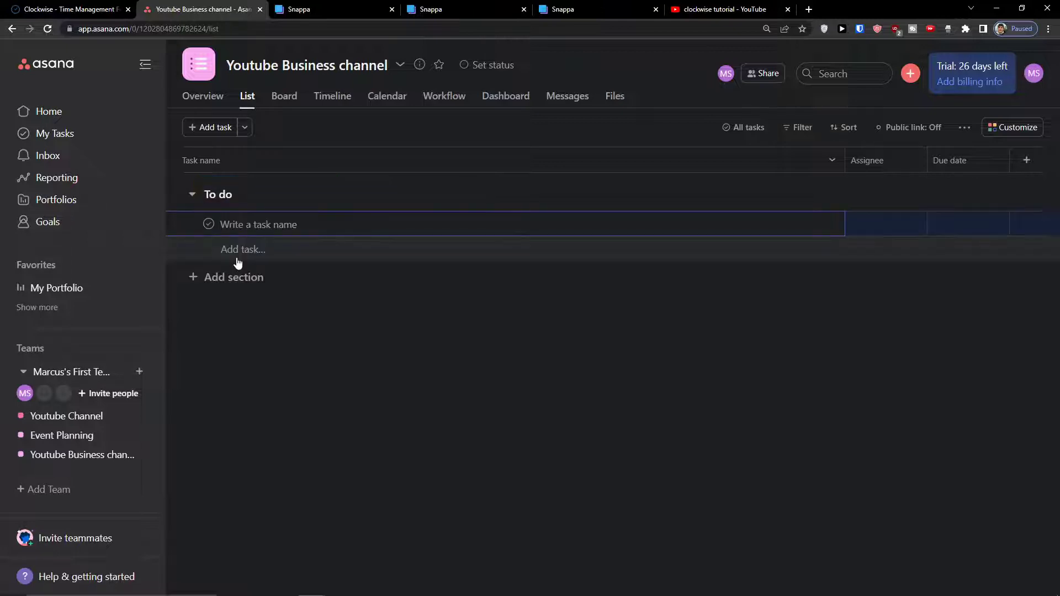
{"action": "left_click", "coordinate": [224, 272]}
{"action": "left_click", "coordinate": [229, 223]}
{"action": "type", "text": "In Progress"}
{"action": "key", "text": "Return"}
{"action": "left_click", "coordinate": [254, 306]}
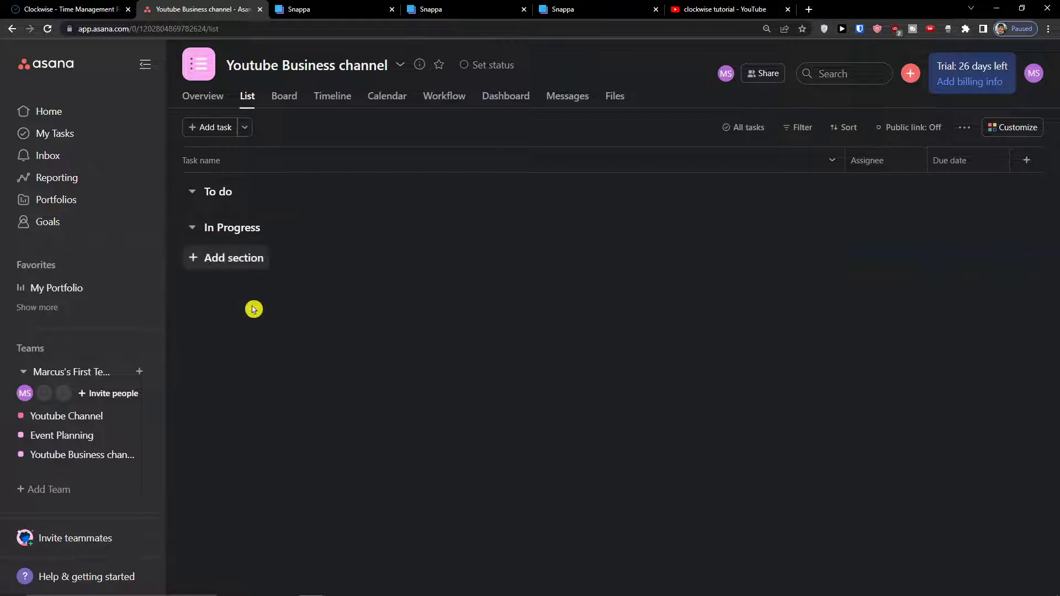
Add the 'Done' and 'Stuck' sections to the project.
{"action": "left_click", "coordinate": [235, 269]}
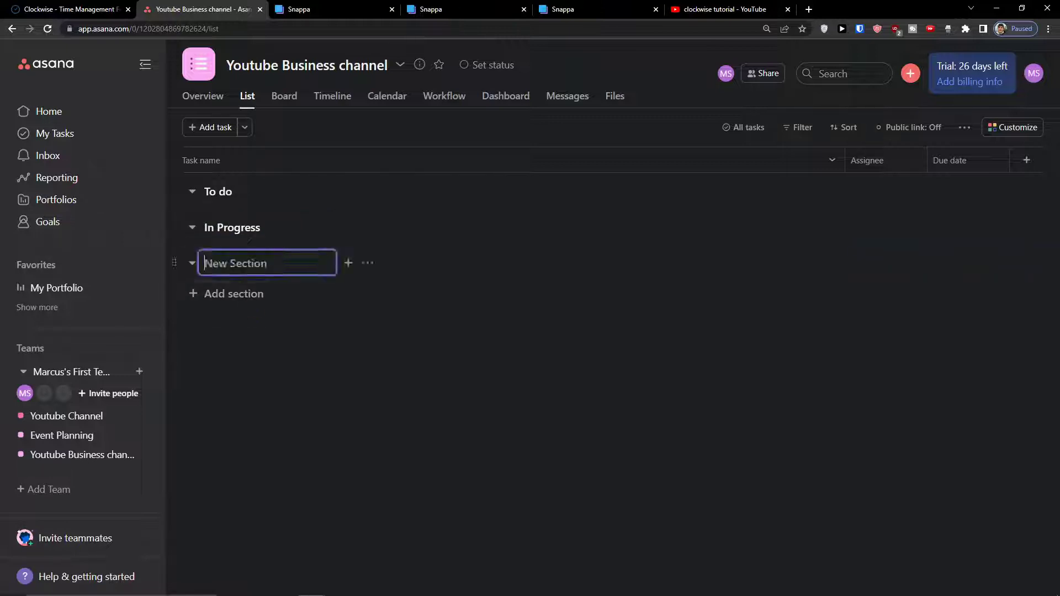
{"action": "type", "text": "Done"}
{"action": "key", "text": "Return"}
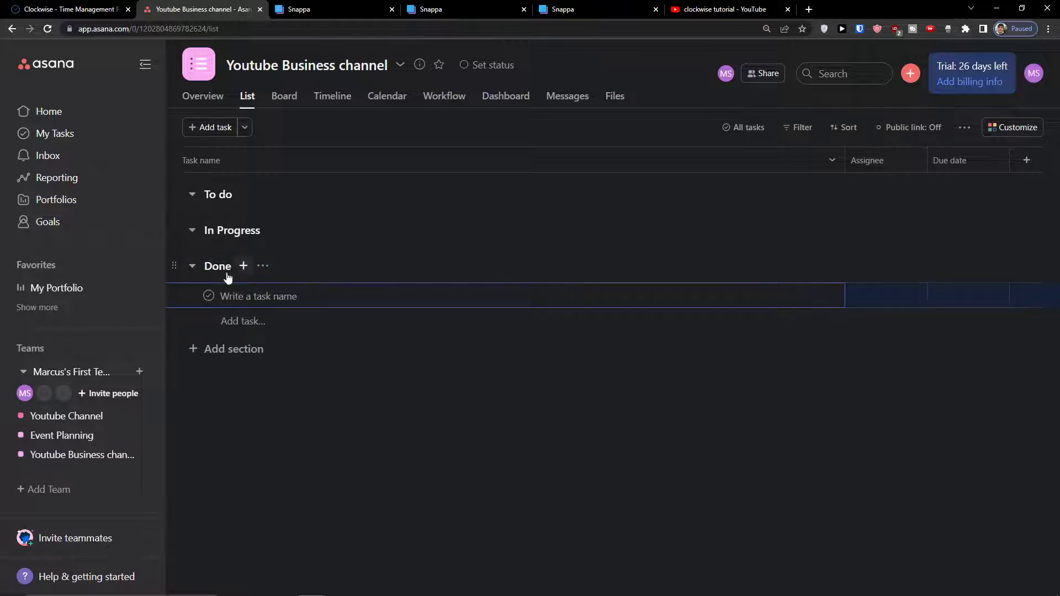
{"action": "left_click", "coordinate": [209, 341]}
{"action": "left_click", "coordinate": [248, 294]}
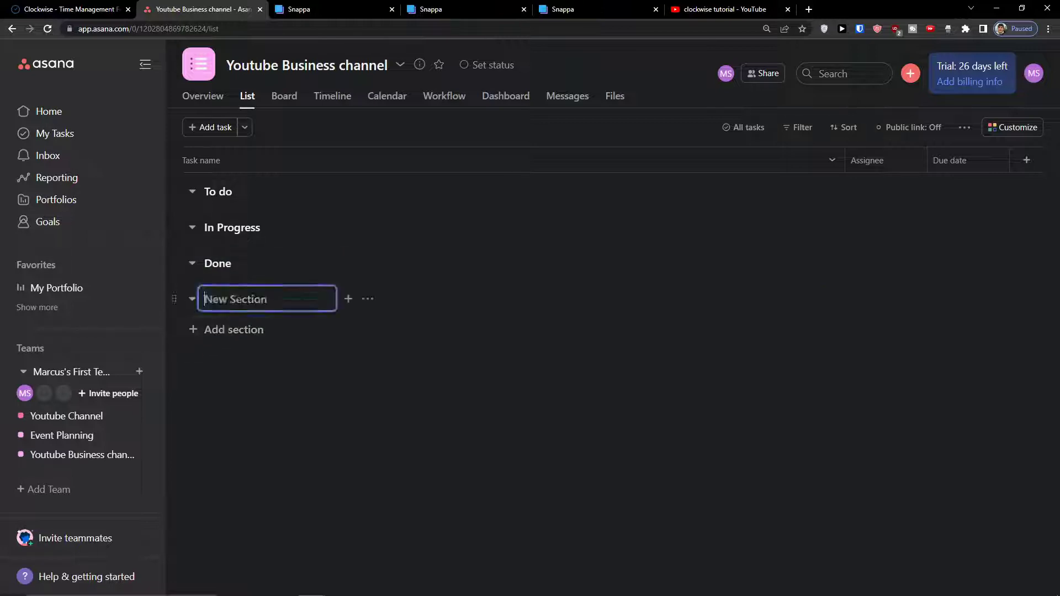
{"action": "type", "text": "St"}
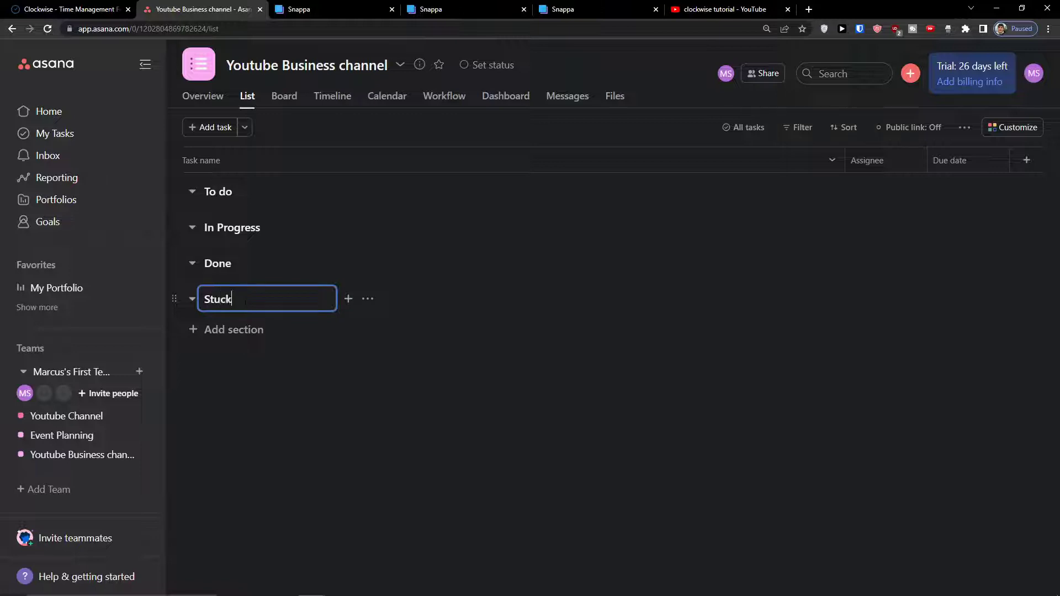
{"action": "type", "text": "uck"}
{"action": "key", "text": "Return"}
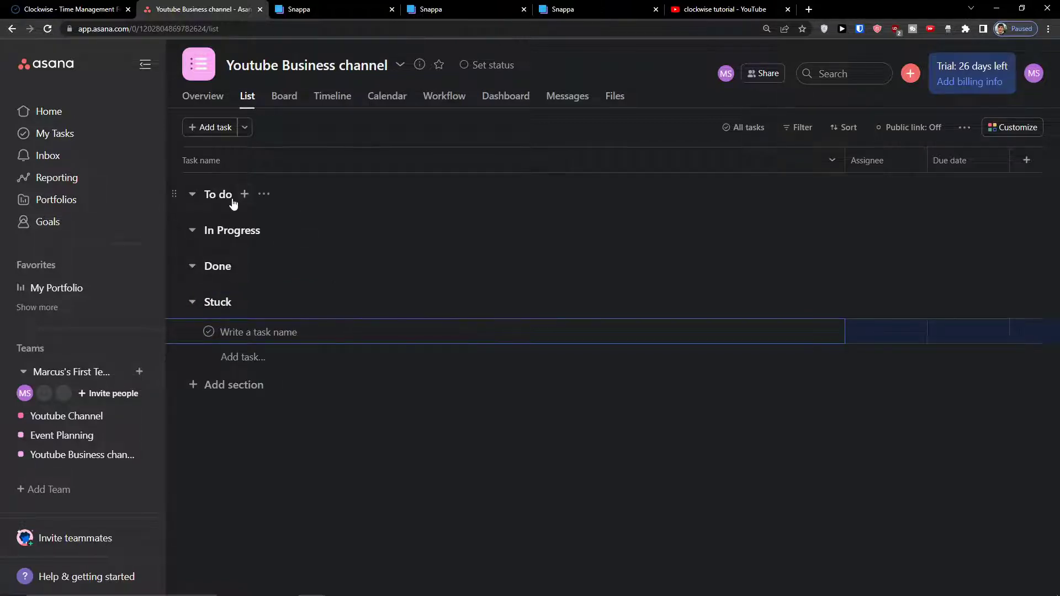
{"action": "left_click", "coordinate": [244, 195]}
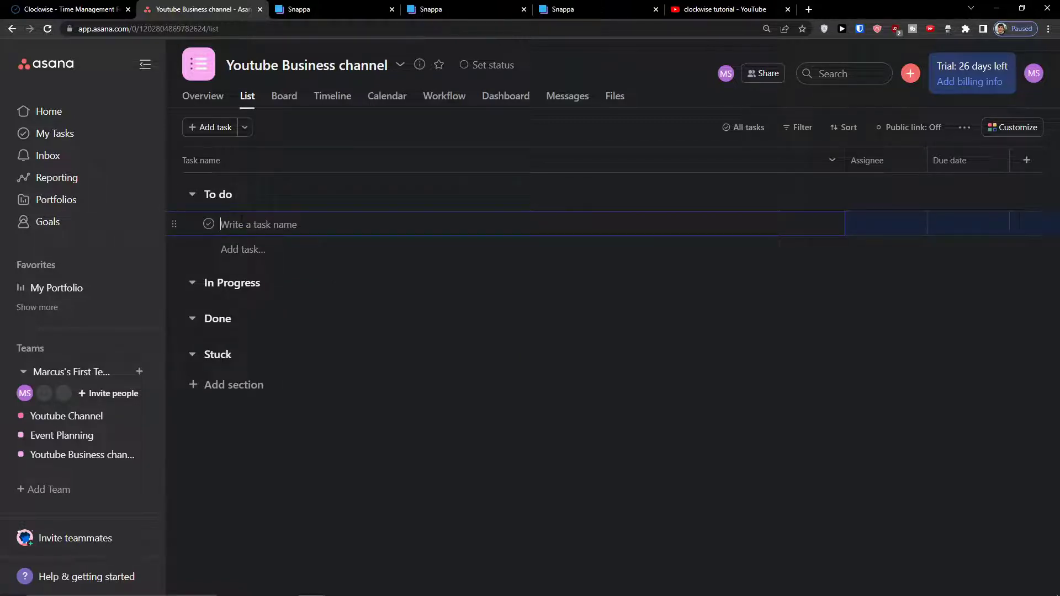
Add the task 'Youtube video about marketing' under To do.
{"action": "type", "text": "Y"}
{"action": "key", "text": "BackSpace"}
{"action": "type", "text": "Youtube video about marketing"}
{"action": "key", "text": "Return"}
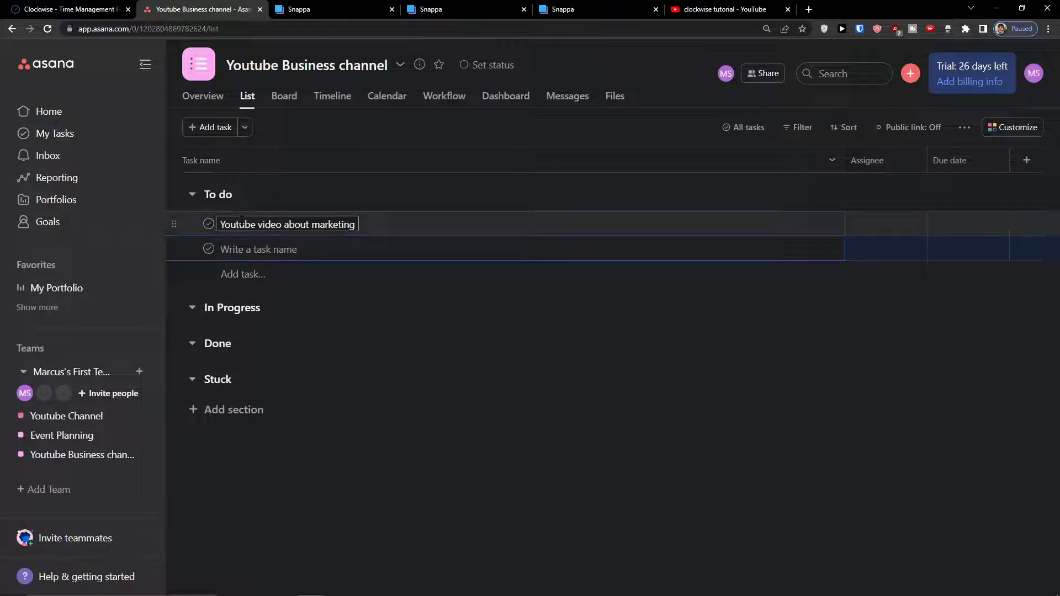
Assign the marketing video task to yourself and begin a single-select custom field.
{"action": "left_click", "coordinate": [851, 220]}
{"action": "left_click", "coordinate": [821, 251]}
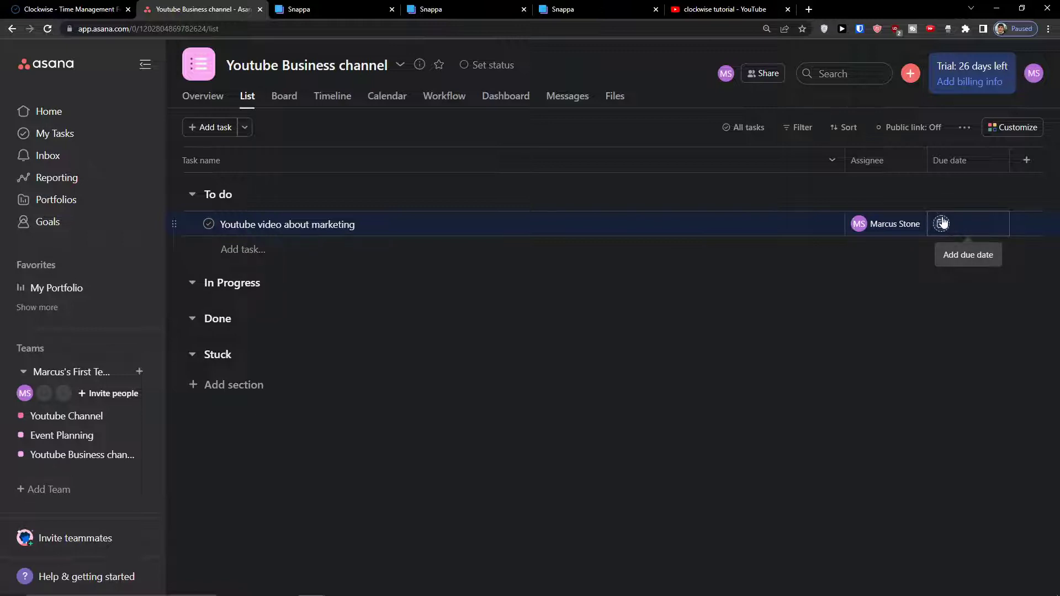
{"action": "left_click", "coordinate": [1026, 160]}
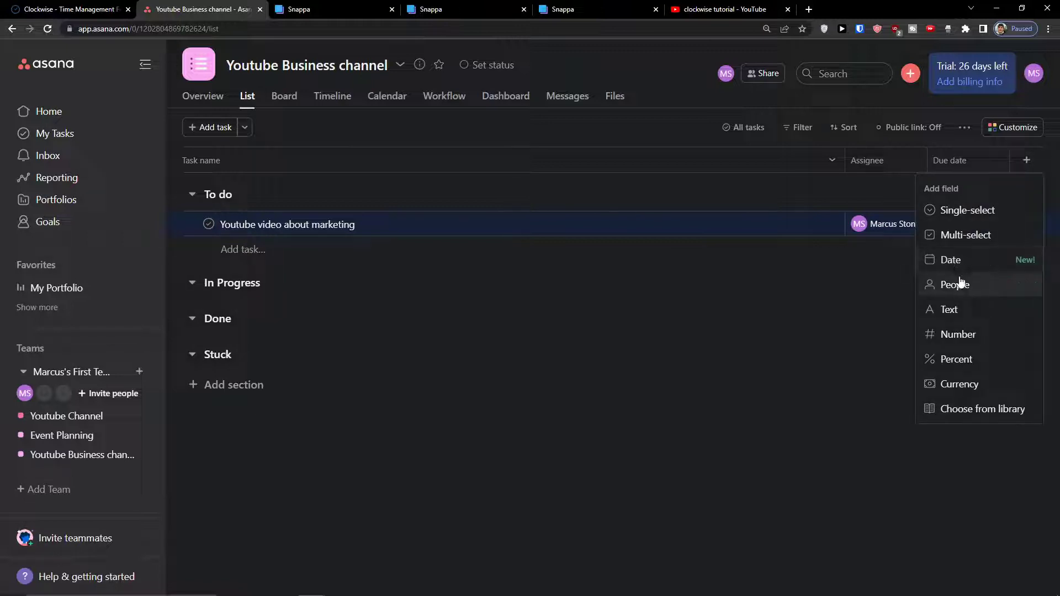
{"action": "left_click", "coordinate": [971, 221]}
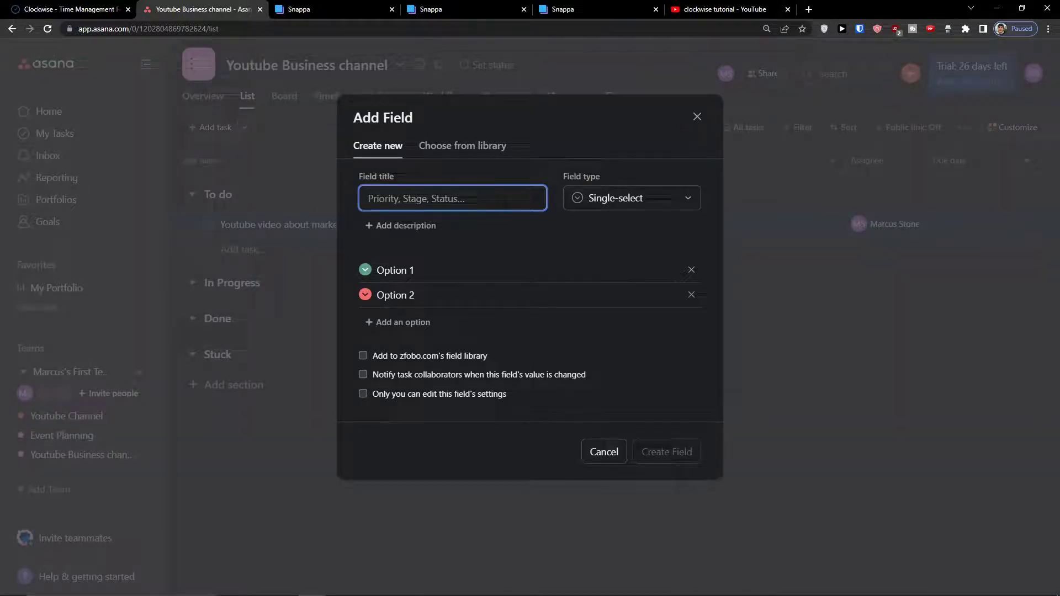
Title the single-select field Priority with options High, Medium and Low.
{"action": "type", "text": "Priority"}
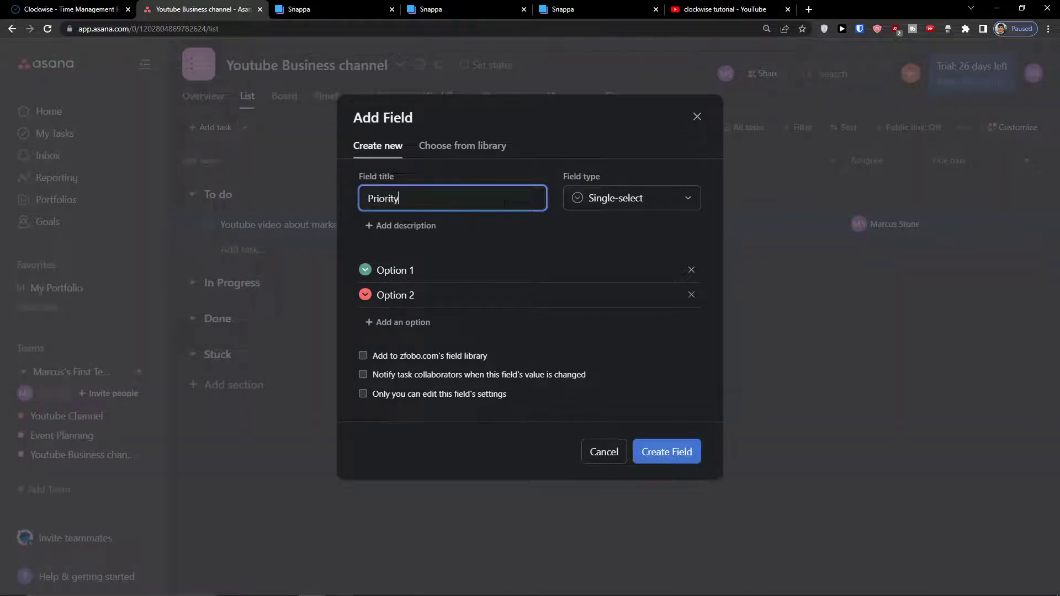
{"action": "left_click", "coordinate": [351, 270]}
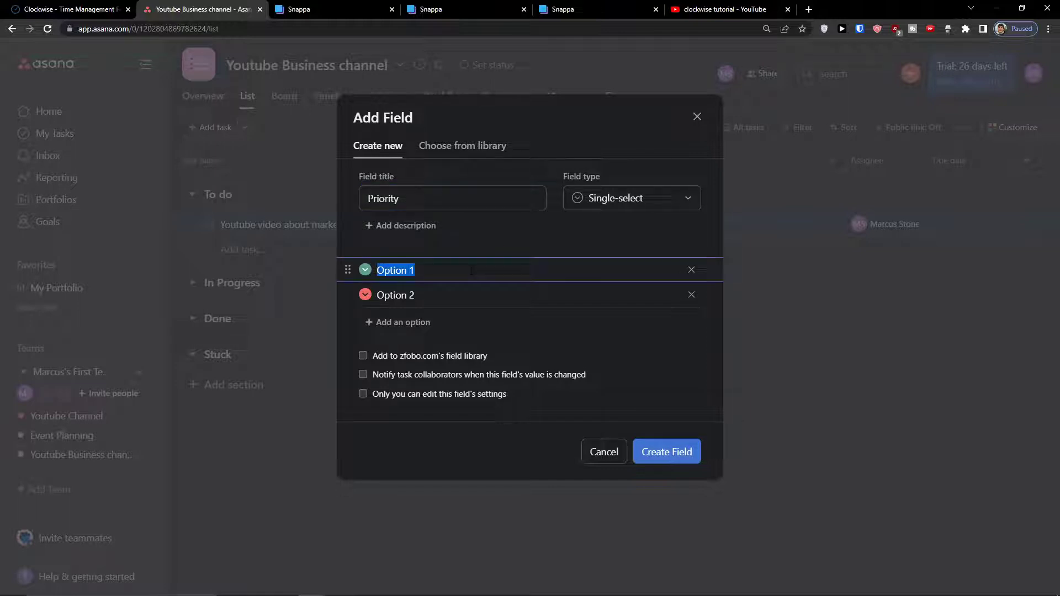
{"action": "key", "text": "BackSpace"}
{"action": "key", "text": "BackSpace"}
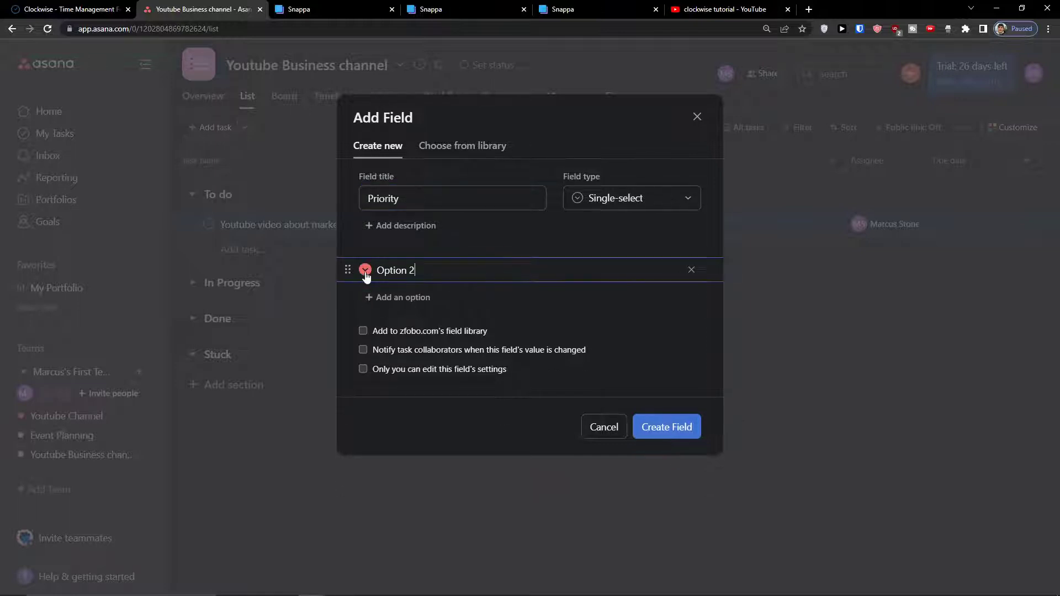
{"action": "key", "text": "BackSpace"}
{"action": "key", "text": "BackSpace"}
{"action": "key", "text": "BackSpace"}
{"action": "key", "text": "BackSpace"}
{"action": "key", "text": "BackSpace"}
{"action": "key", "text": "BackSpace"}
{"action": "type", "text": "High"}
{"action": "key", "text": "Return"}
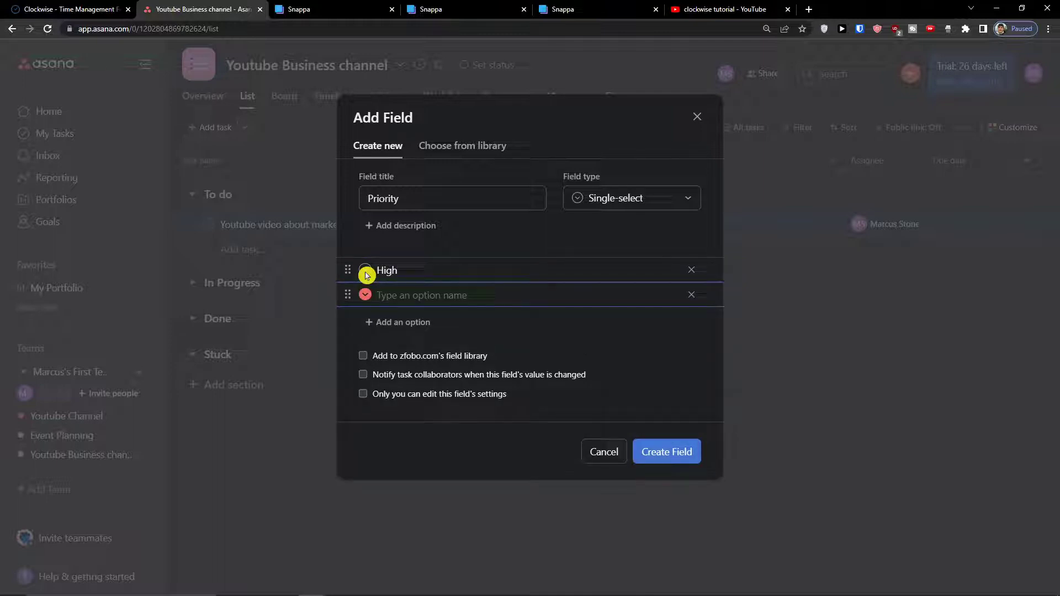
{"action": "type", "text": "Medium"}
{"action": "key", "text": "Return"}
{"action": "type", "text": "Low"}
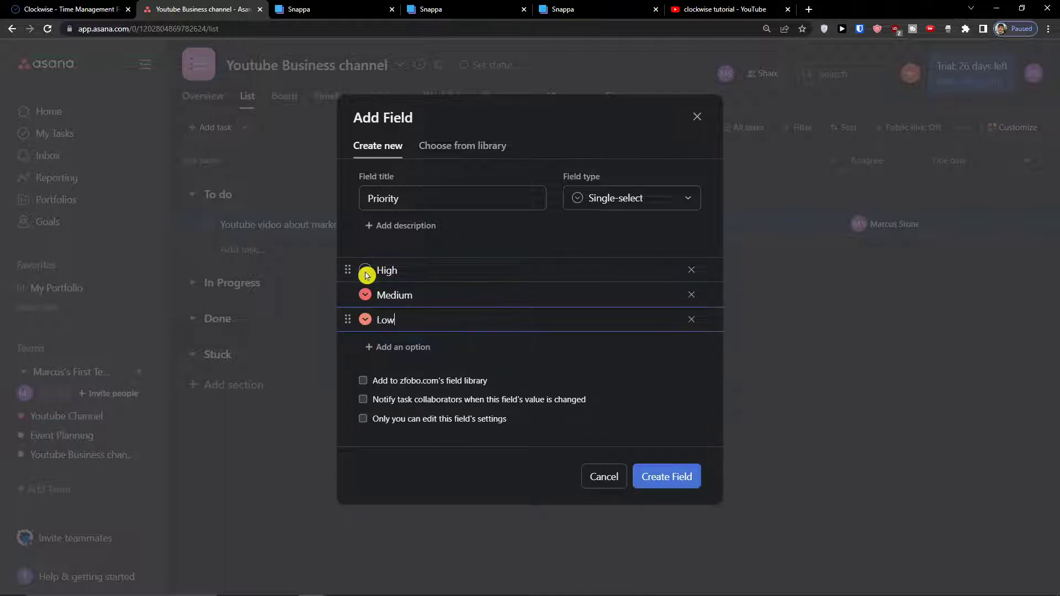
Colour High red and Medium green, then create the Priority field.
{"action": "left_click", "coordinate": [367, 275]}
{"action": "left_click", "coordinate": [259, 298]}
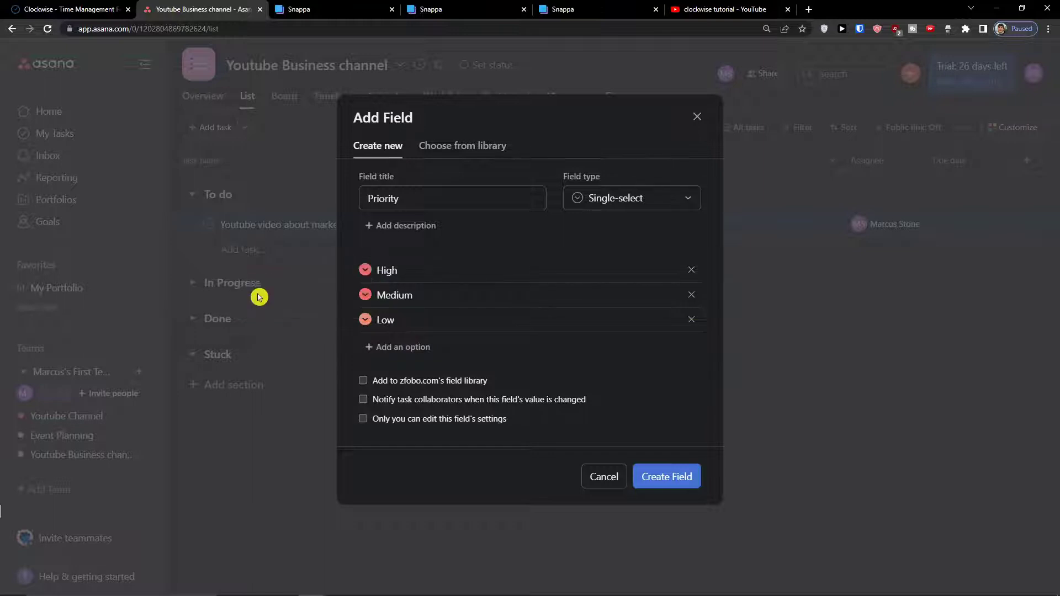
{"action": "left_click", "coordinate": [365, 295]}
{"action": "left_click", "coordinate": [338, 323]}
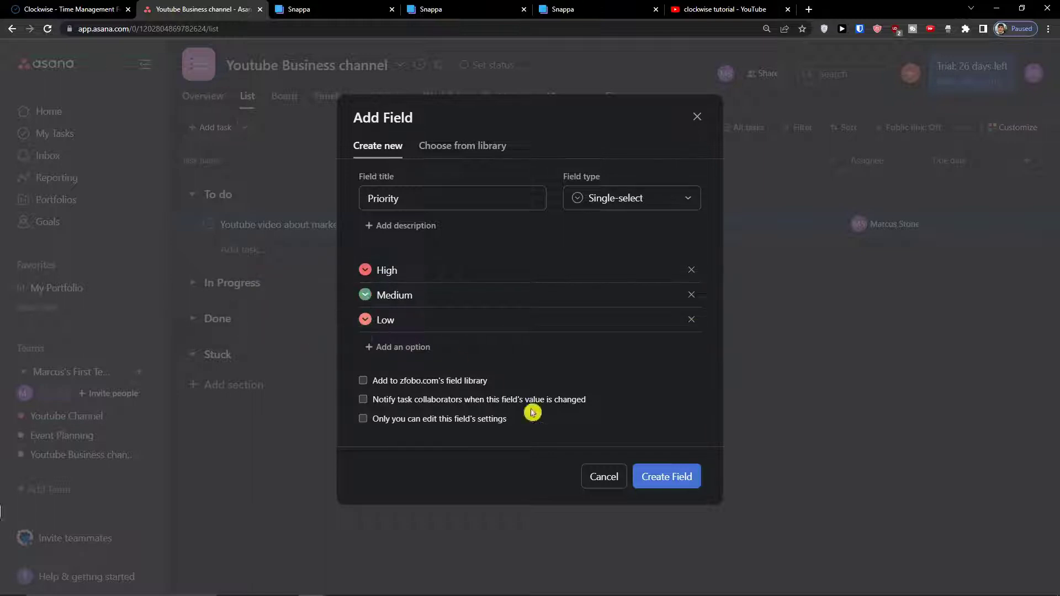
{"action": "left_click", "coordinate": [666, 480]}
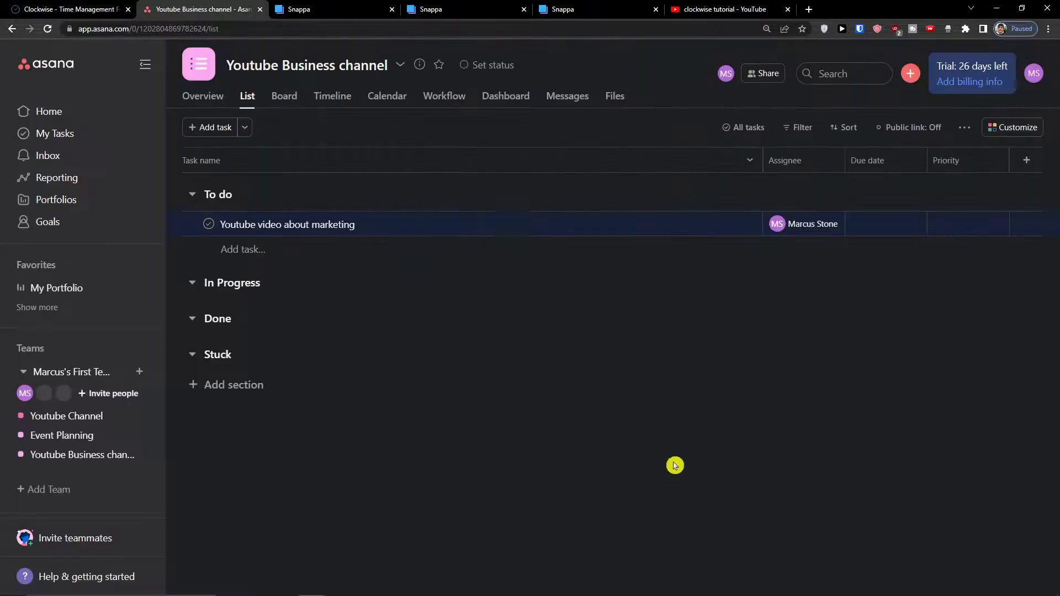
{"action": "left_click", "coordinate": [948, 219]}
Start a 'Description' text field, then cancel and discard it.
{"action": "left_click", "coordinate": [1022, 166]}
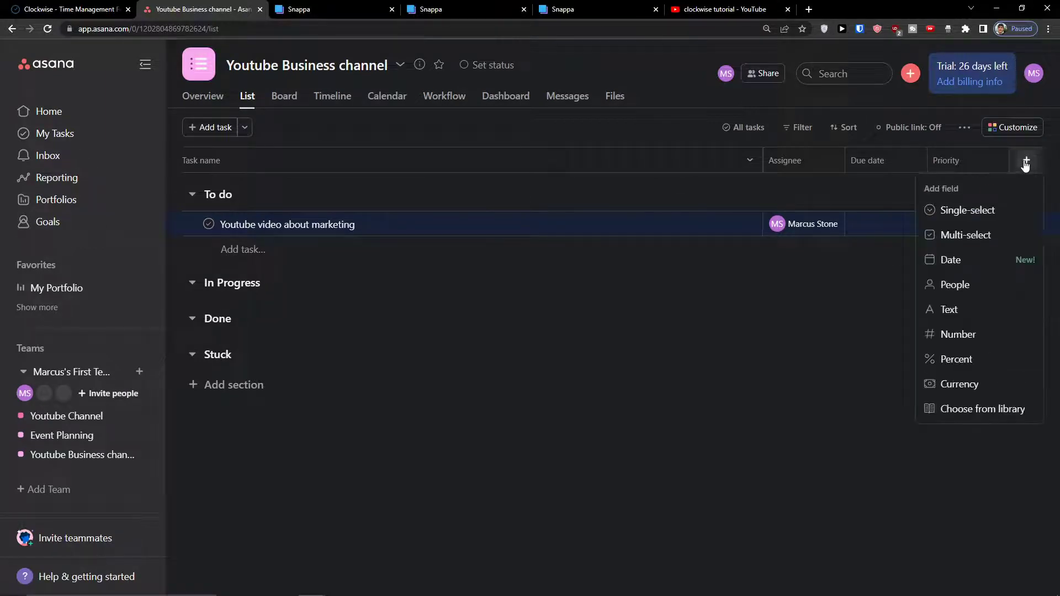
{"action": "left_click", "coordinate": [936, 311]}
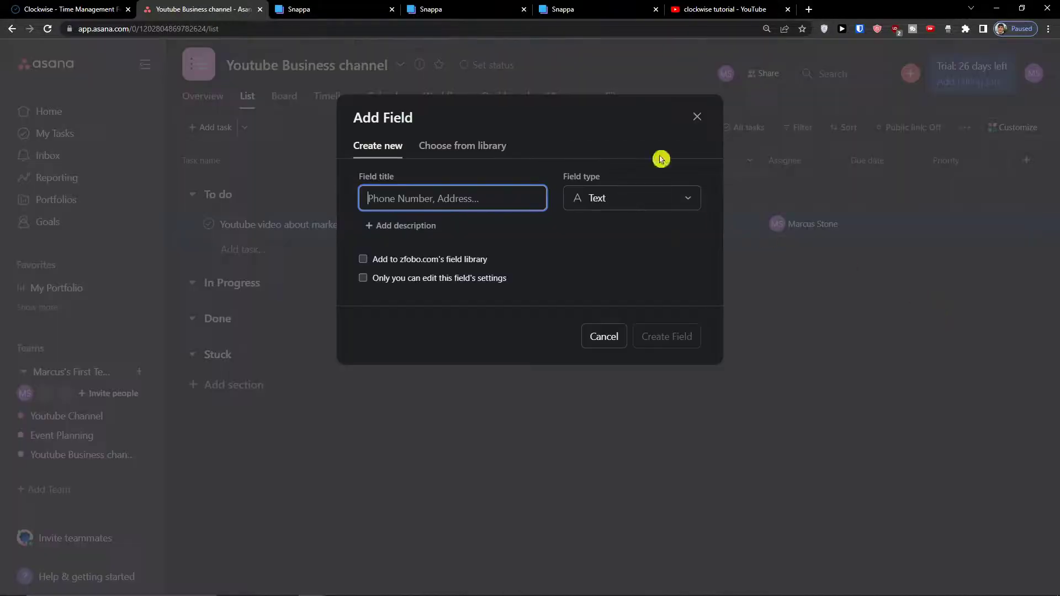
{"action": "type", "text": "Description"}
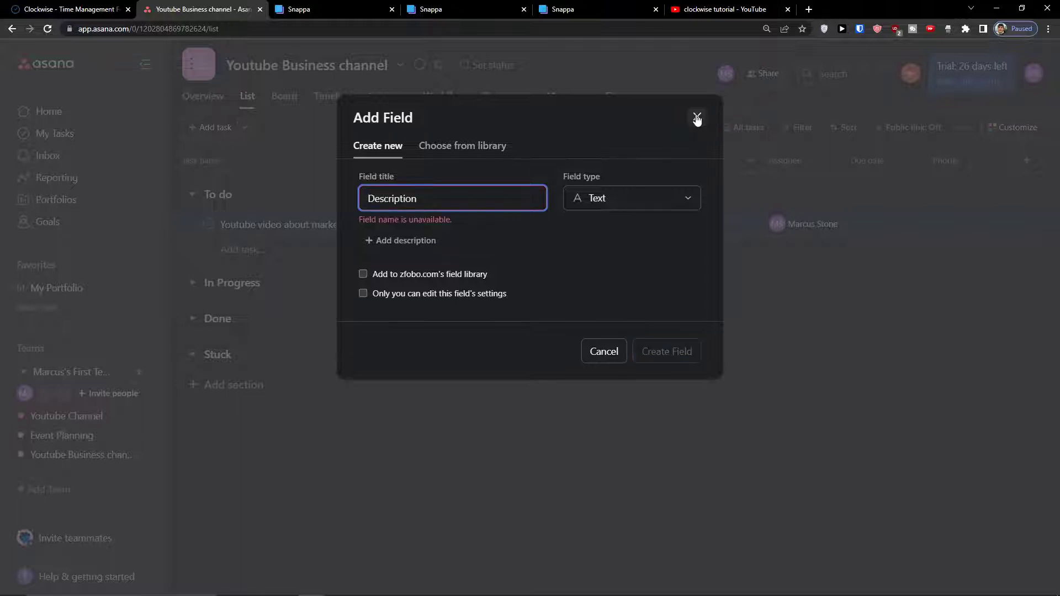
{"action": "key", "text": "BackSpace"}
{"action": "key", "text": "ctrl+BackSpace"}
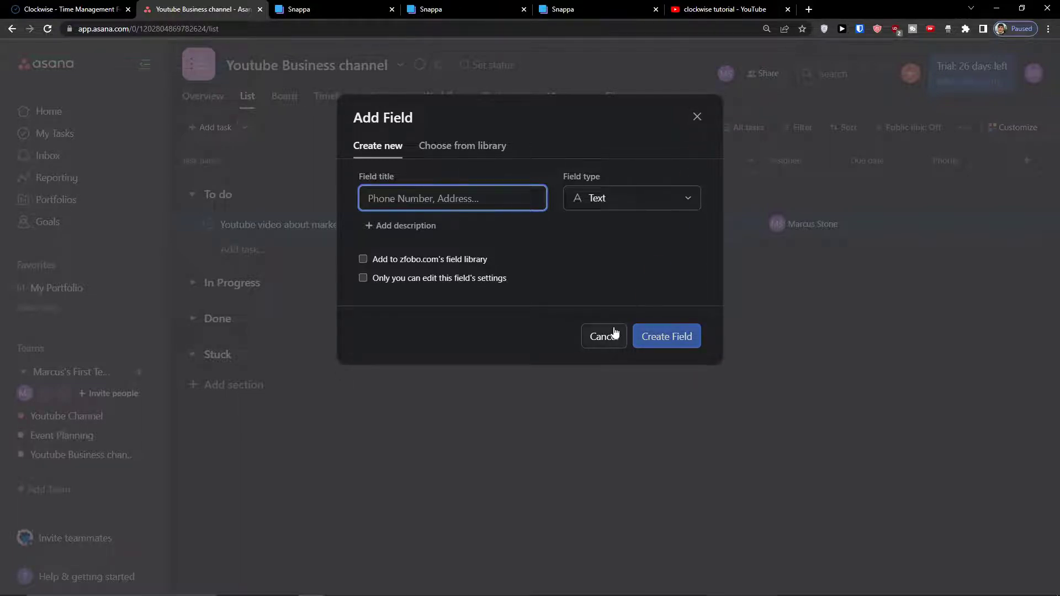
{"action": "left_click", "coordinate": [603, 336]}
{"action": "left_click", "coordinate": [671, 223]}
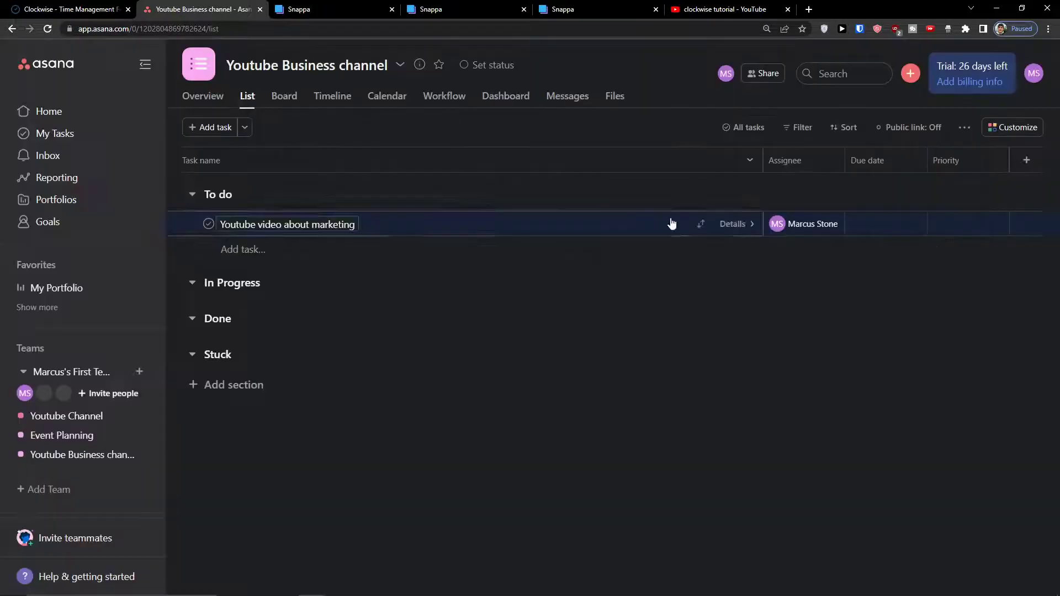
Create a number field named Cost formatted in euros (EUR).
{"action": "left_click", "coordinate": [1026, 160]}
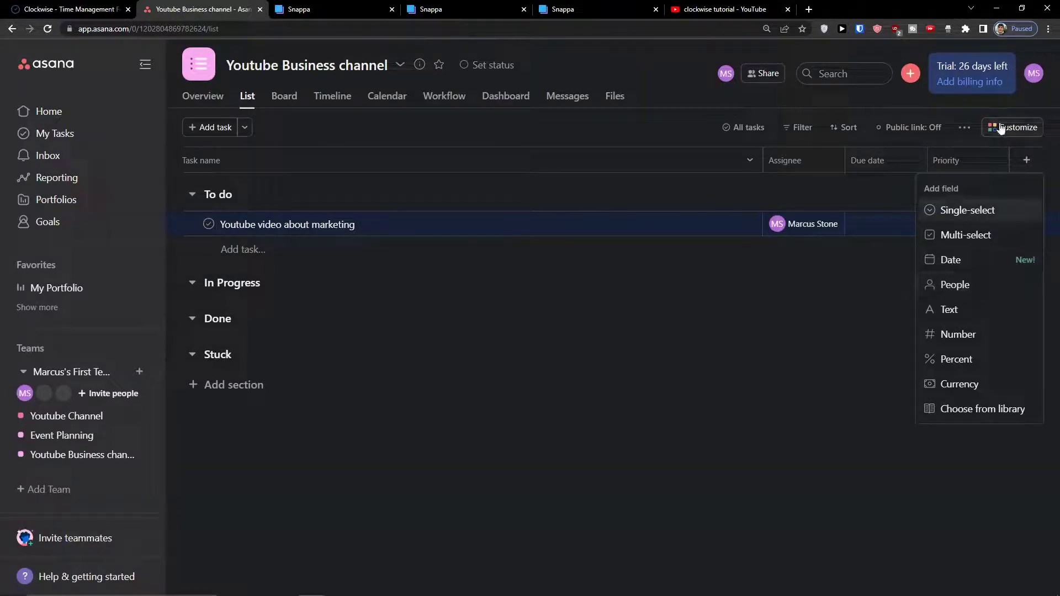
{"action": "left_click", "coordinate": [943, 336]}
{"action": "left_click", "coordinate": [407, 298]}
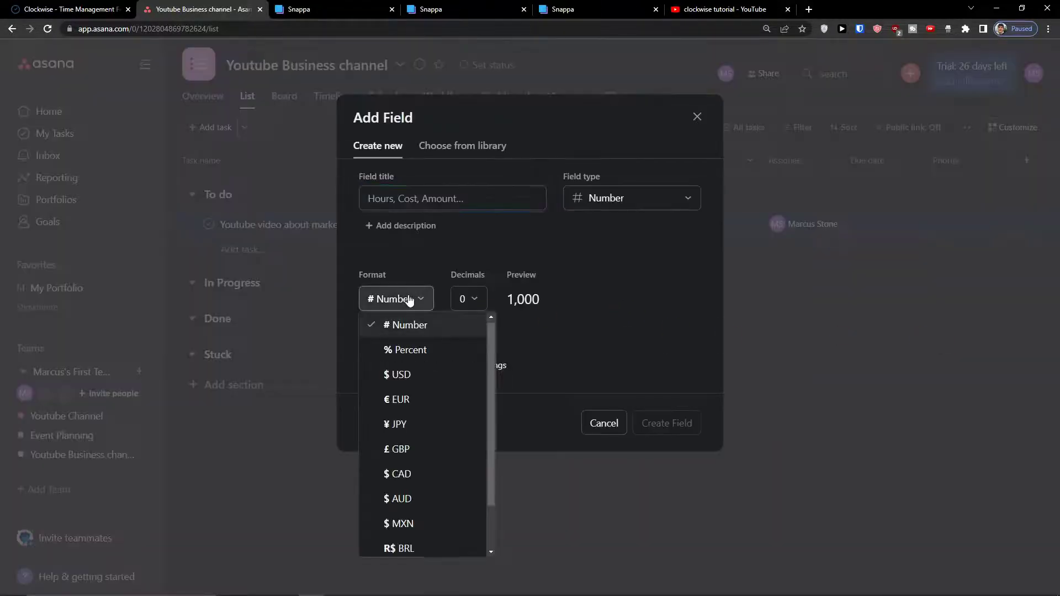
{"action": "left_click", "coordinate": [402, 399]}
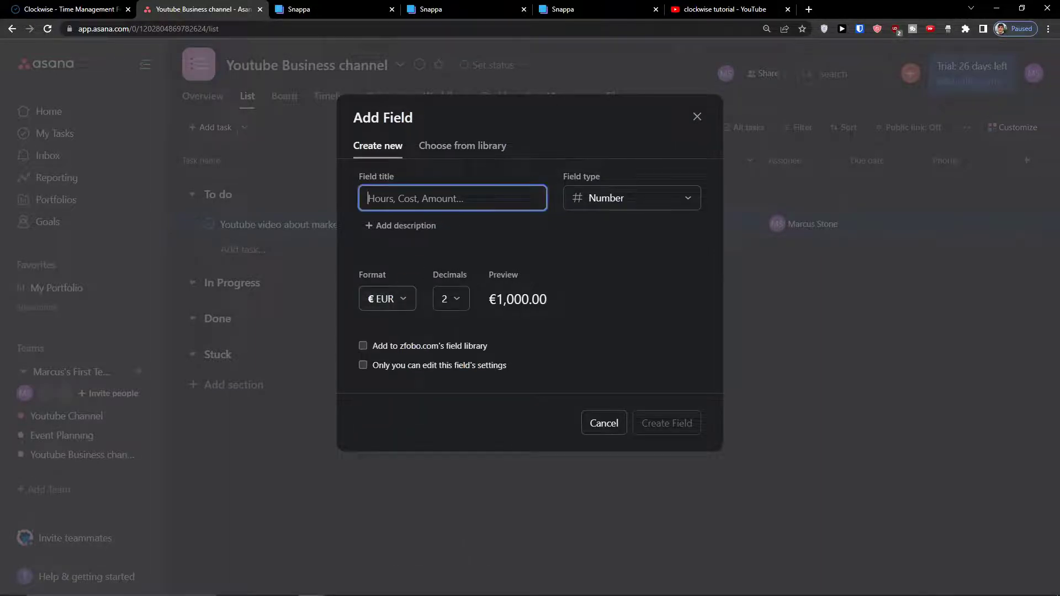
{"action": "type", "text": "Cost"}
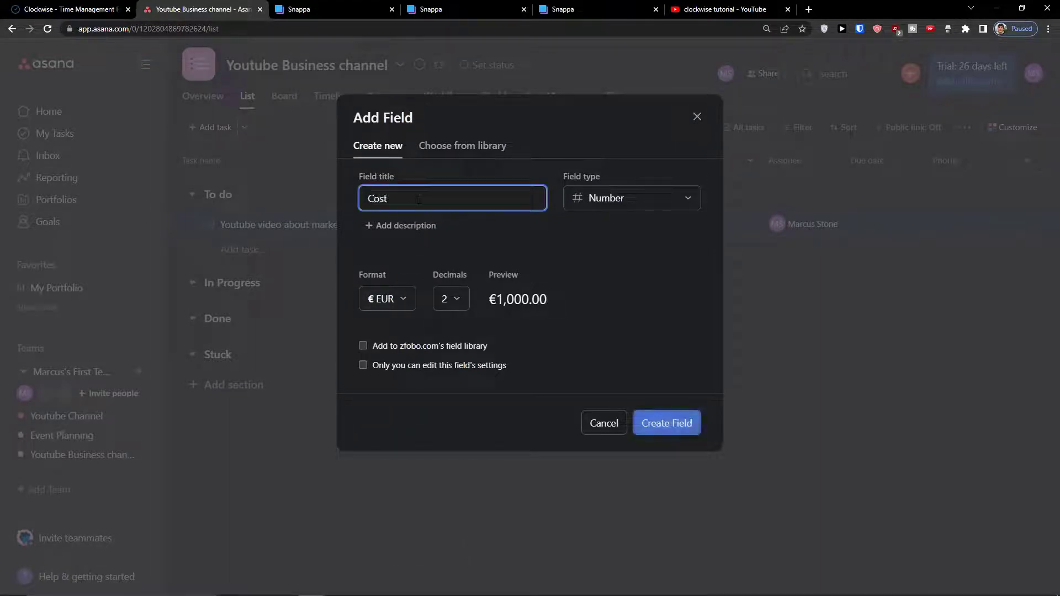
{"action": "left_click", "coordinate": [651, 423]}
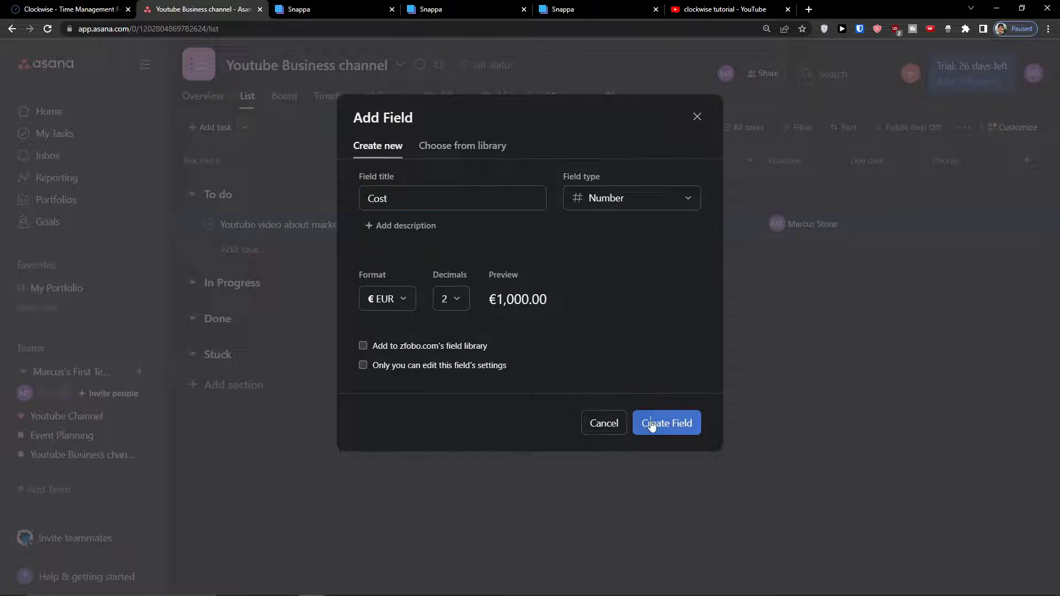
Set the marketing video task's Cost to 1000 (€1,000.00).
{"action": "left_click", "coordinate": [947, 222]}
{"action": "type", "text": "100001"}
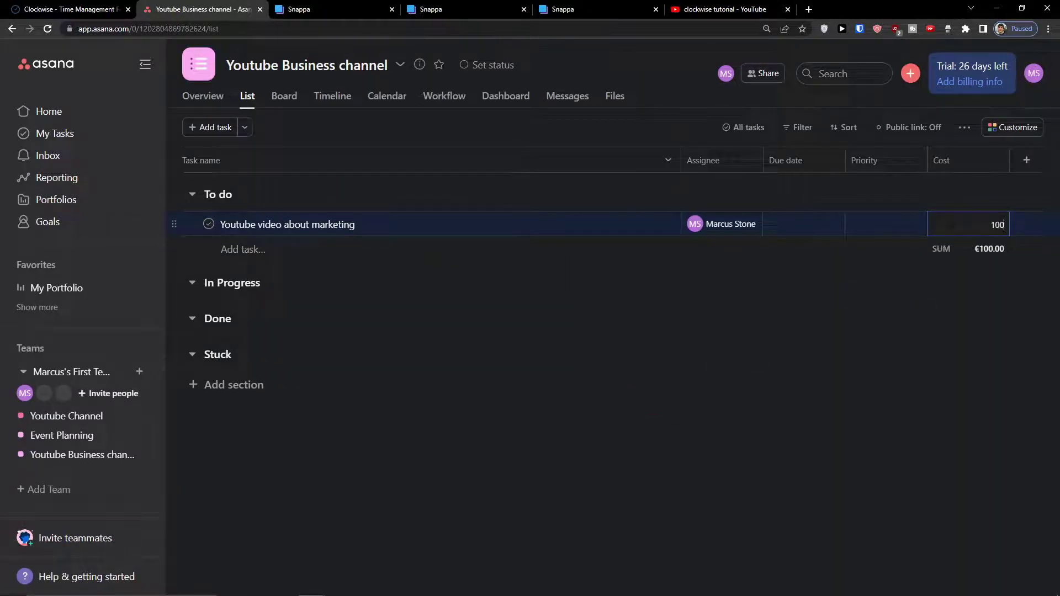
{"action": "key", "text": "BackSpace"}
{"action": "key", "text": "BackSpace"}
{"action": "key", "text": "Return"}
{"action": "left_click", "coordinate": [1020, 166]}
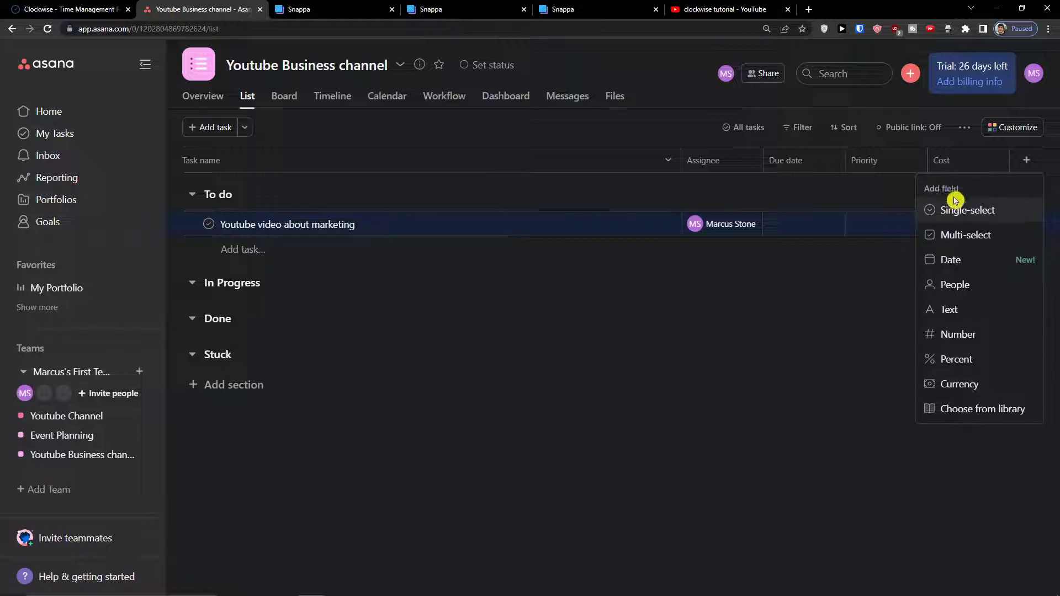
{"action": "left_click", "coordinate": [1006, 135]}
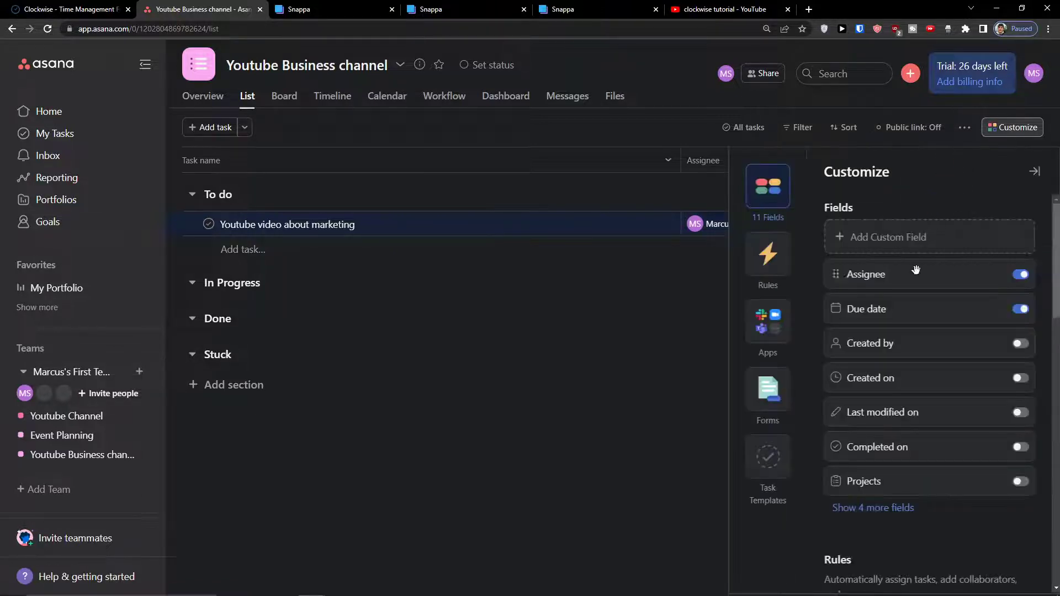
{"action": "left_click", "coordinate": [877, 508]}
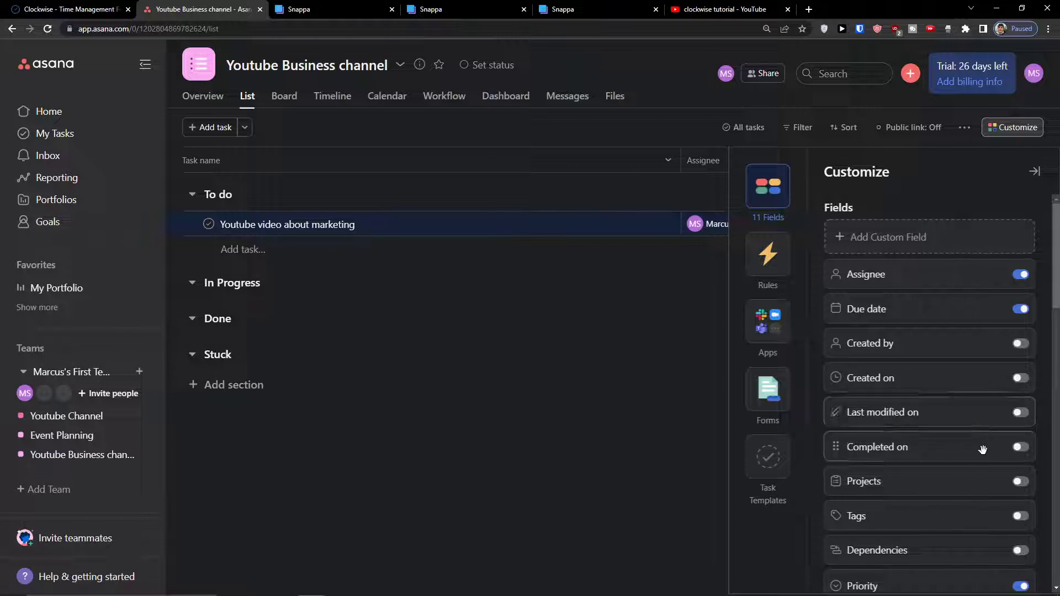
{"action": "scroll", "coordinate": [982, 445], "scroll_direction": "down", "scroll_amount": 4}
{"action": "scroll", "coordinate": [984, 449], "scroll_direction": "up", "scroll_amount": 4}
{"action": "left_click", "coordinate": [637, 387]}
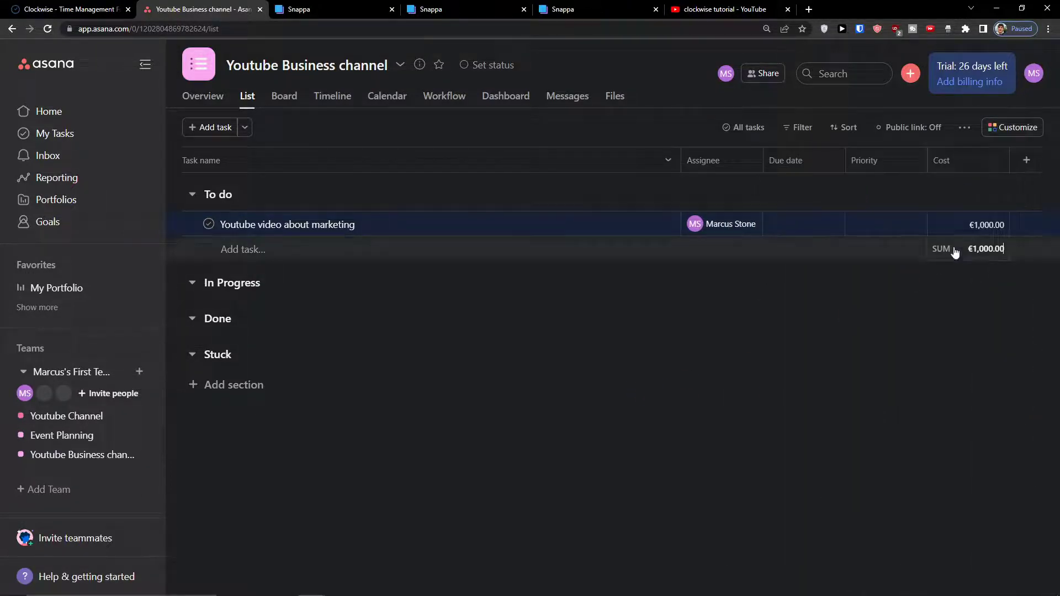
{"action": "left_click", "coordinate": [1026, 160]}
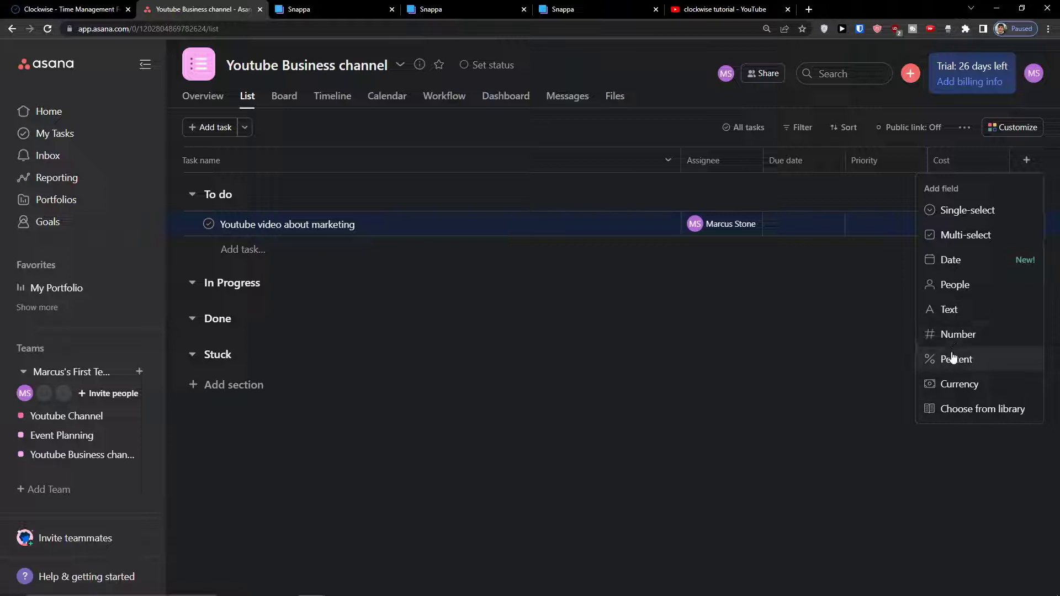
Add subtasks 'Create a youtube thumbnail' and 'Create a youtube description' to the marketing video task.
{"action": "left_click", "coordinate": [391, 231]}
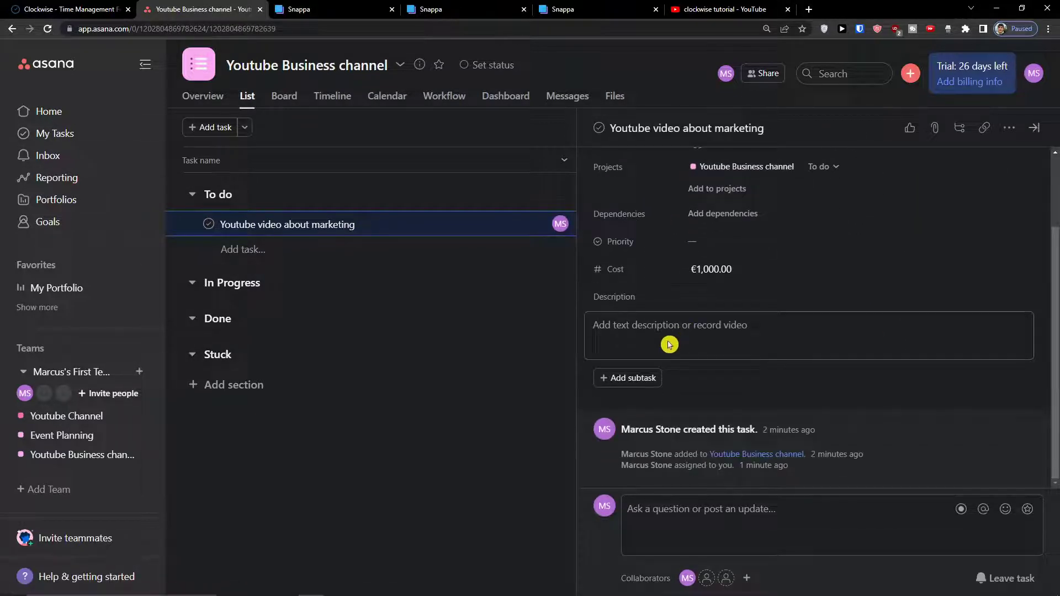
{"action": "scroll", "coordinate": [636, 365], "scroll_direction": "down", "scroll_amount": 2}
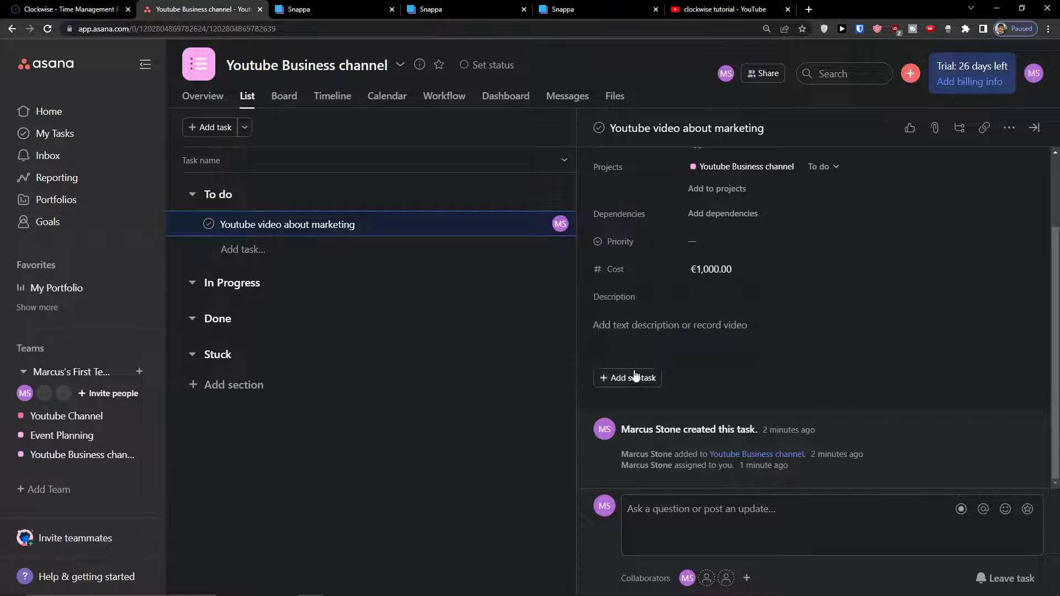
{"action": "left_click", "coordinate": [632, 345]}
{"action": "left_click", "coordinate": [624, 386]}
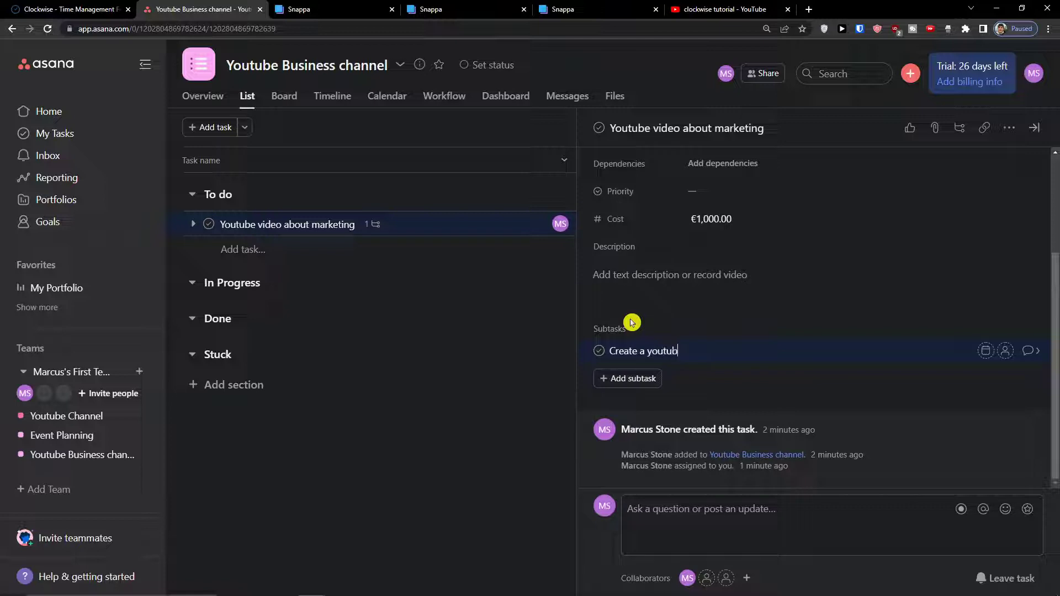
{"action": "key", "text": "Return"}
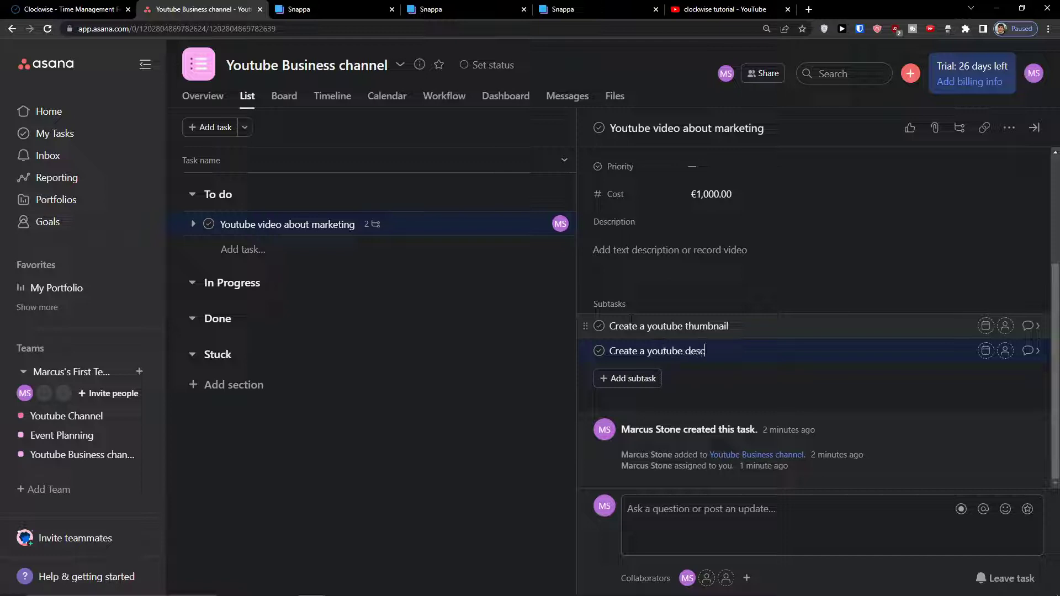
{"action": "left_click", "coordinate": [457, 381]}
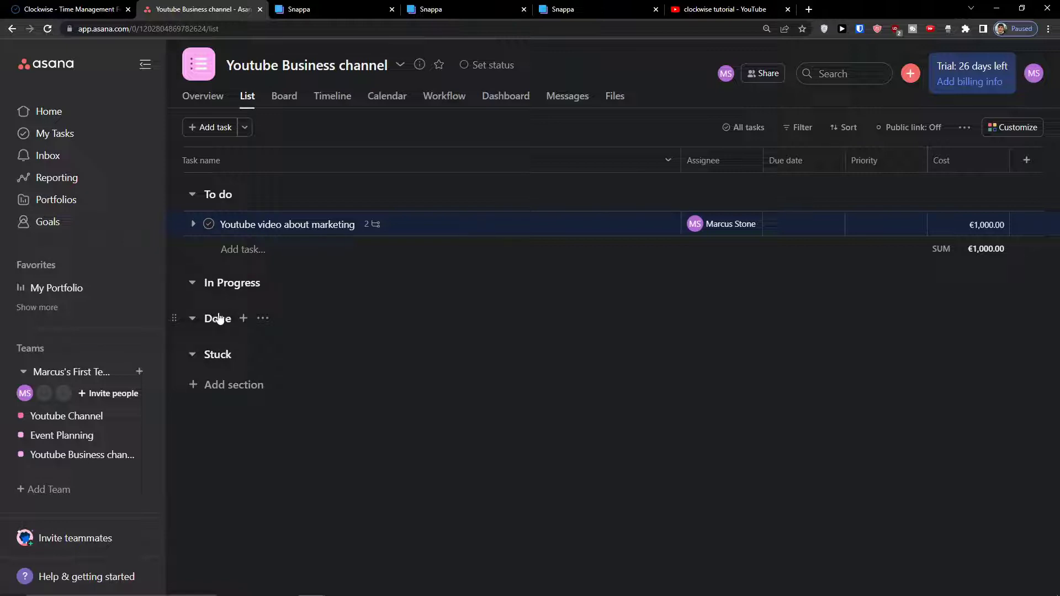
Add the 'Youtube business video' task under In Progress and close its details pane.
{"action": "left_click", "coordinate": [200, 281]}
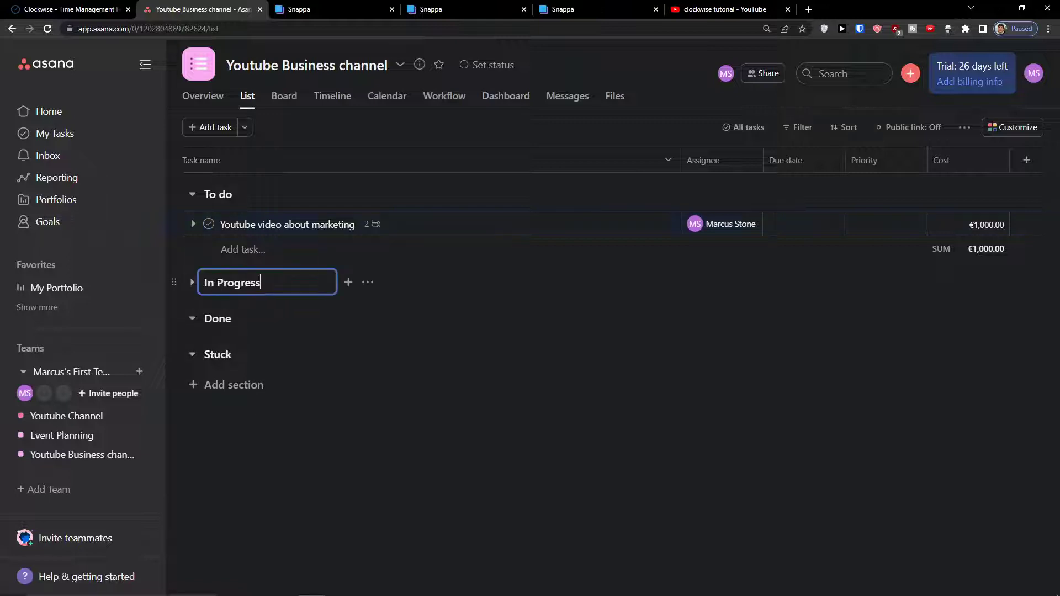
{"action": "left_click", "coordinate": [273, 282]}
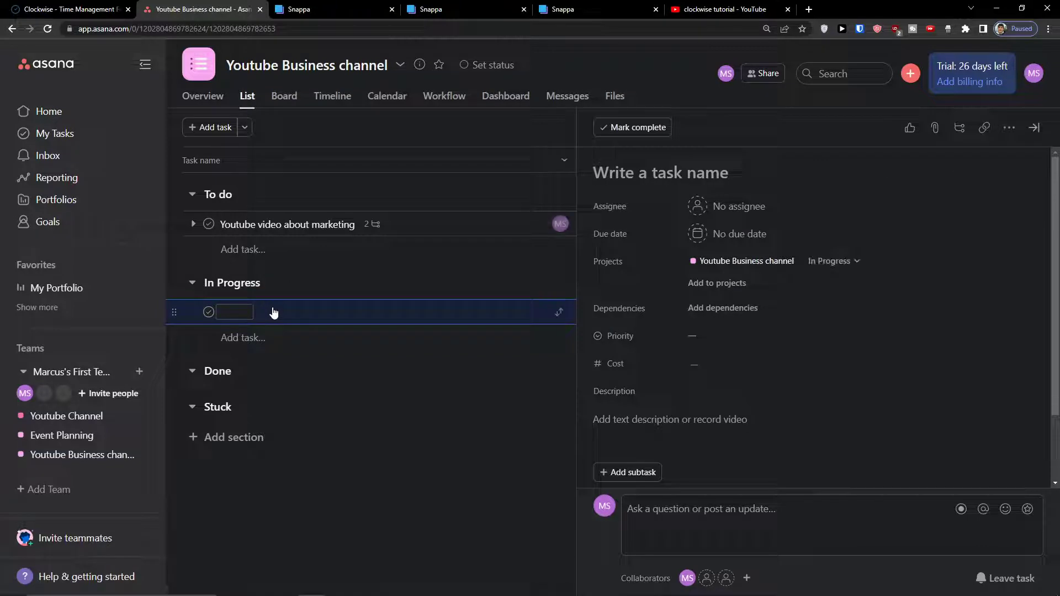
{"action": "left_click", "coordinate": [209, 313]}
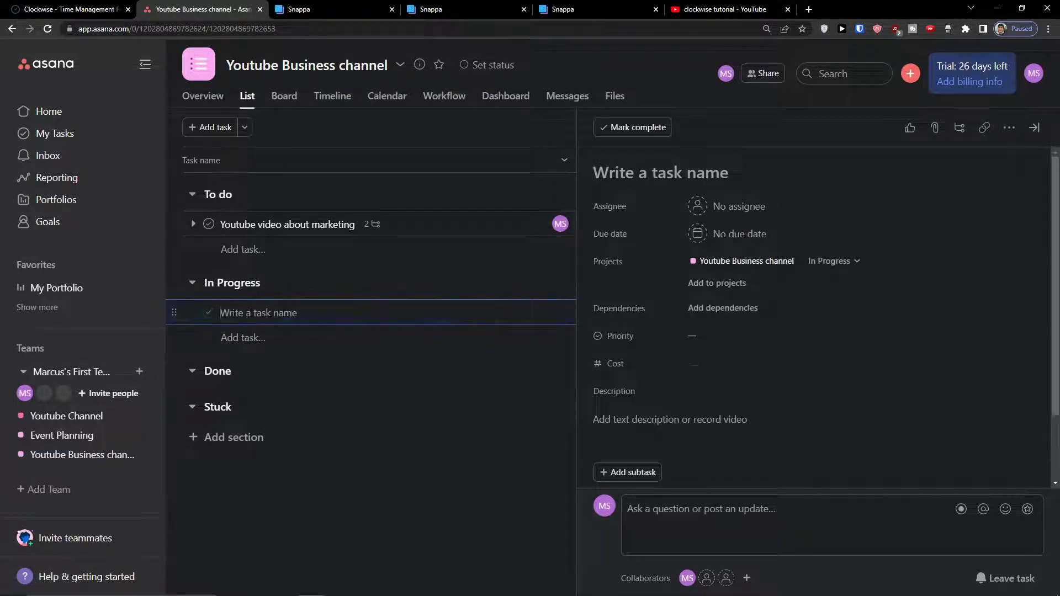
{"action": "left_click", "coordinate": [209, 312]}
{"action": "left_click", "coordinate": [241, 318]}
{"action": "type", "text": "Yout"}
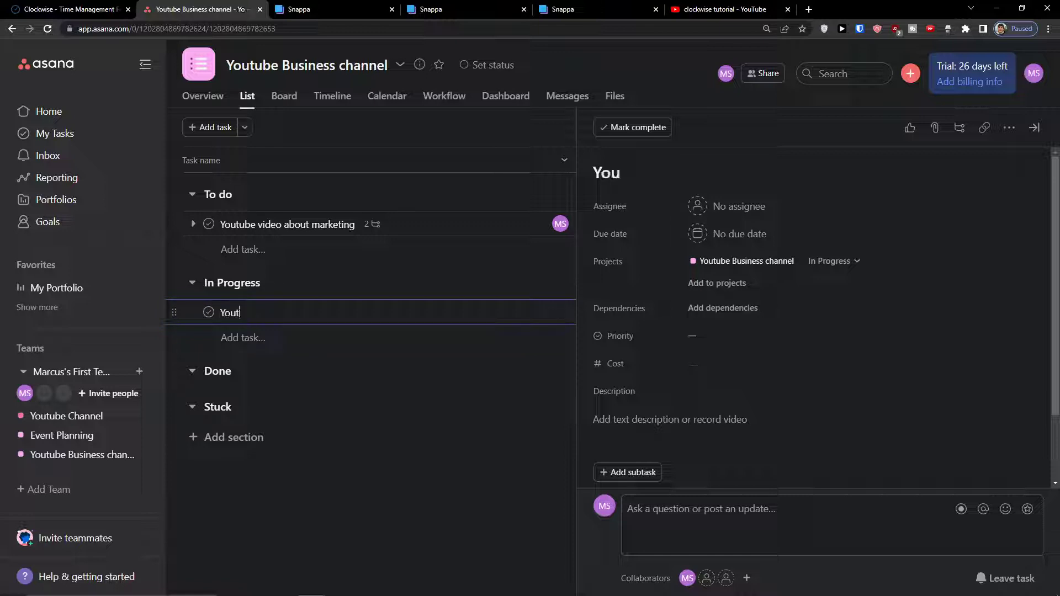
{"action": "type", "text": "ube business v"}
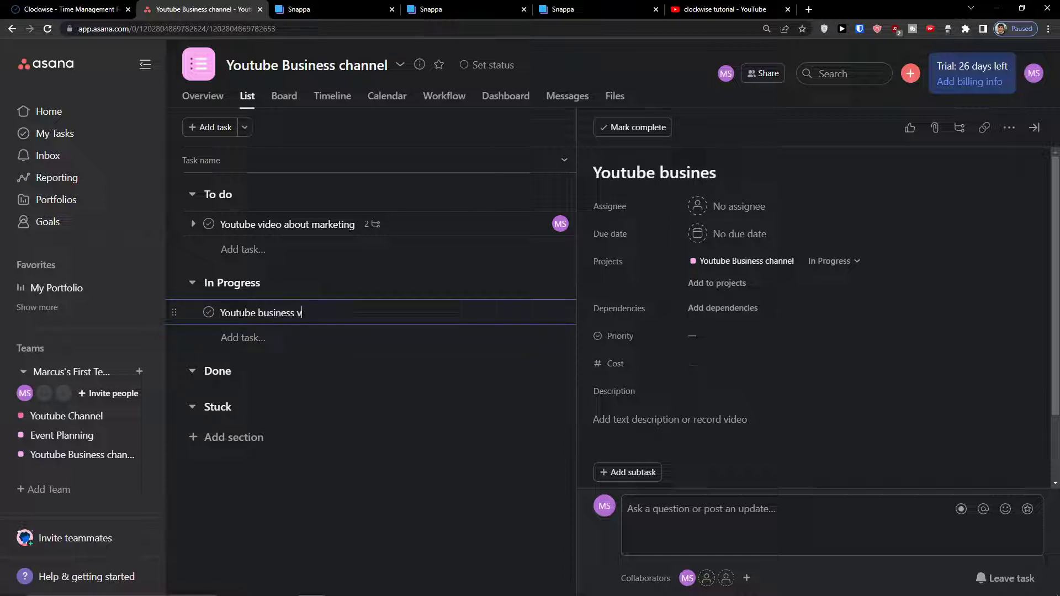
{"action": "type", "text": "ideo"}
{"action": "key", "text": "Return"}
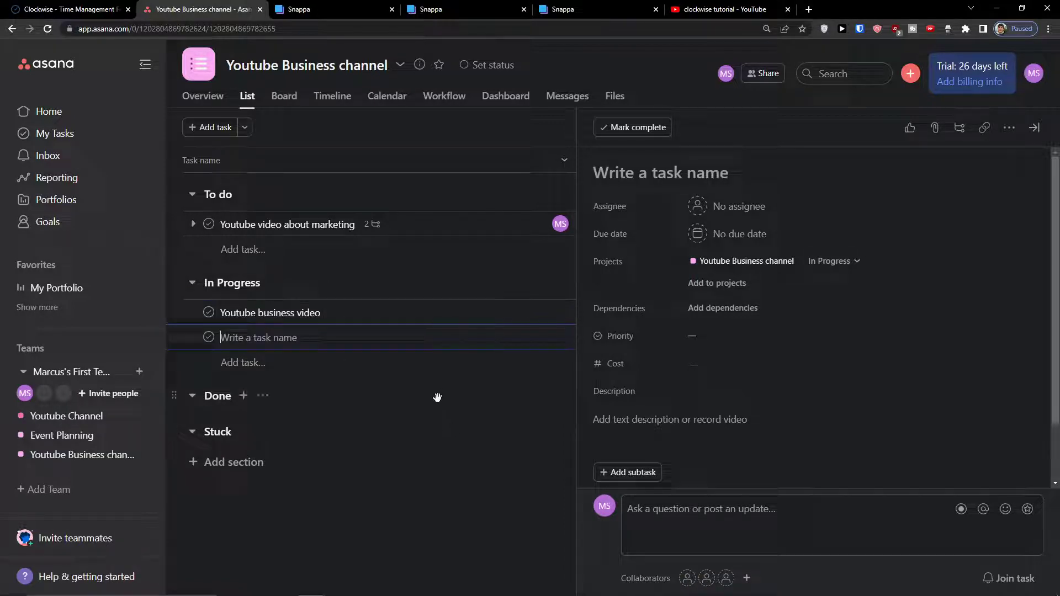
{"action": "key", "text": "BackSpace"}
{"action": "key", "text": "Escape"}
{"action": "left_click", "coordinate": [1033, 127]}
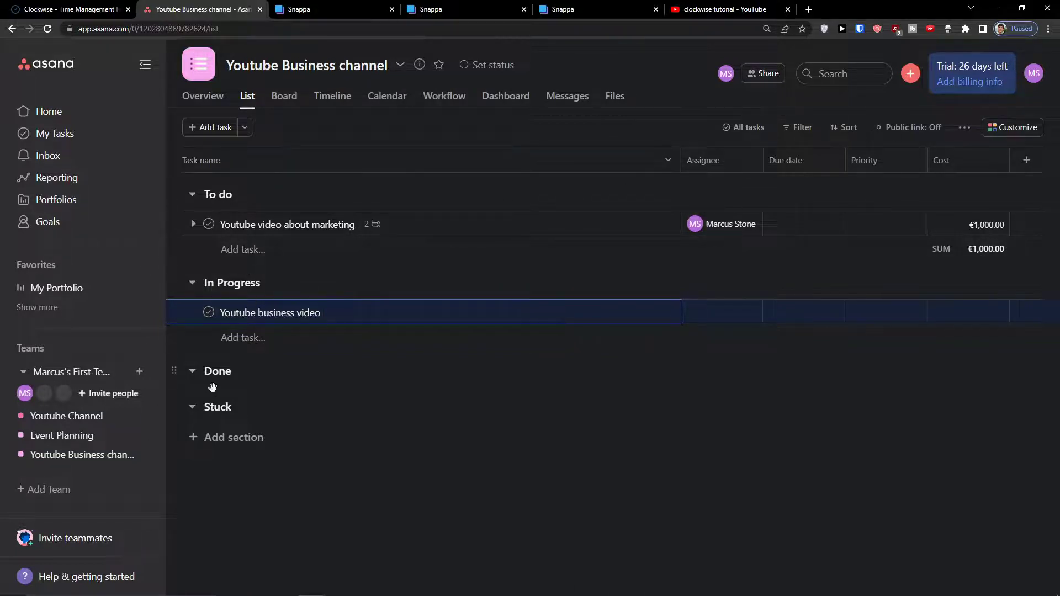
{"action": "left_click", "coordinate": [281, 98]}
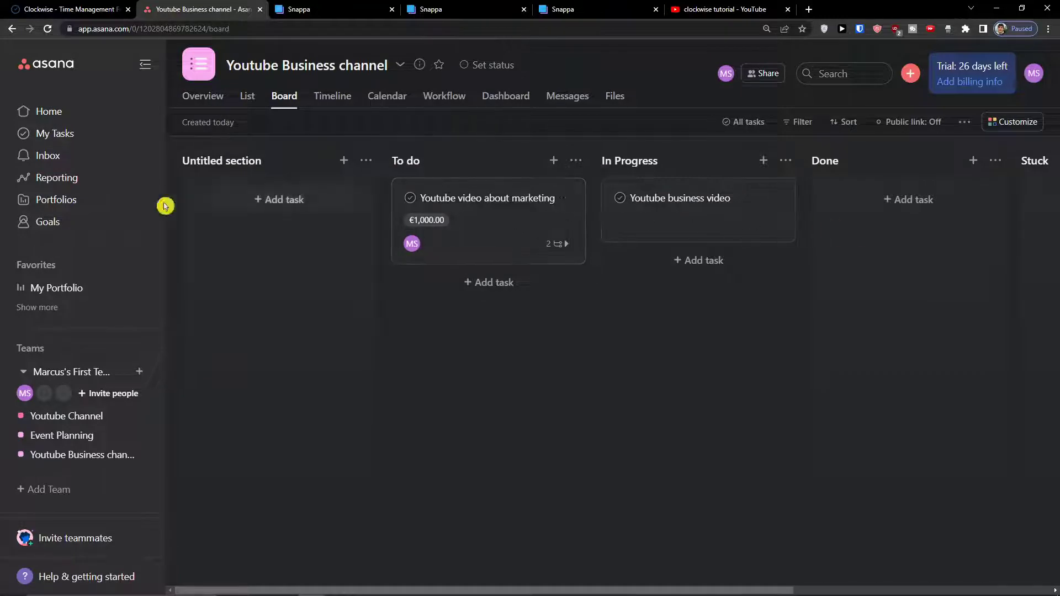
Delete the empty Untitled section, then browse the Workflow and Overview views and return to List.
{"action": "left_click", "coordinate": [366, 160]}
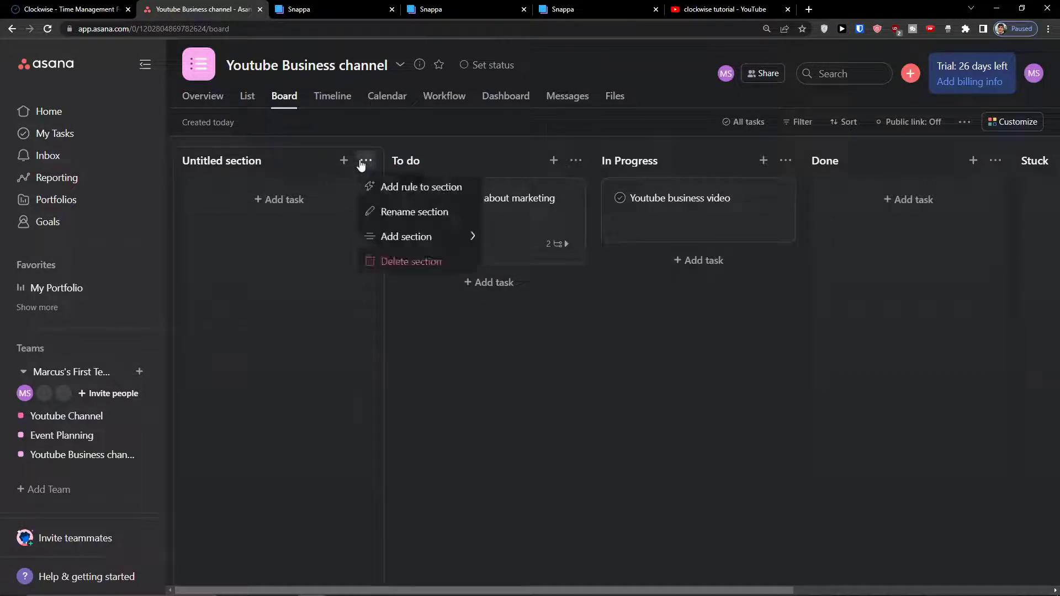
{"action": "left_click", "coordinate": [386, 262]}
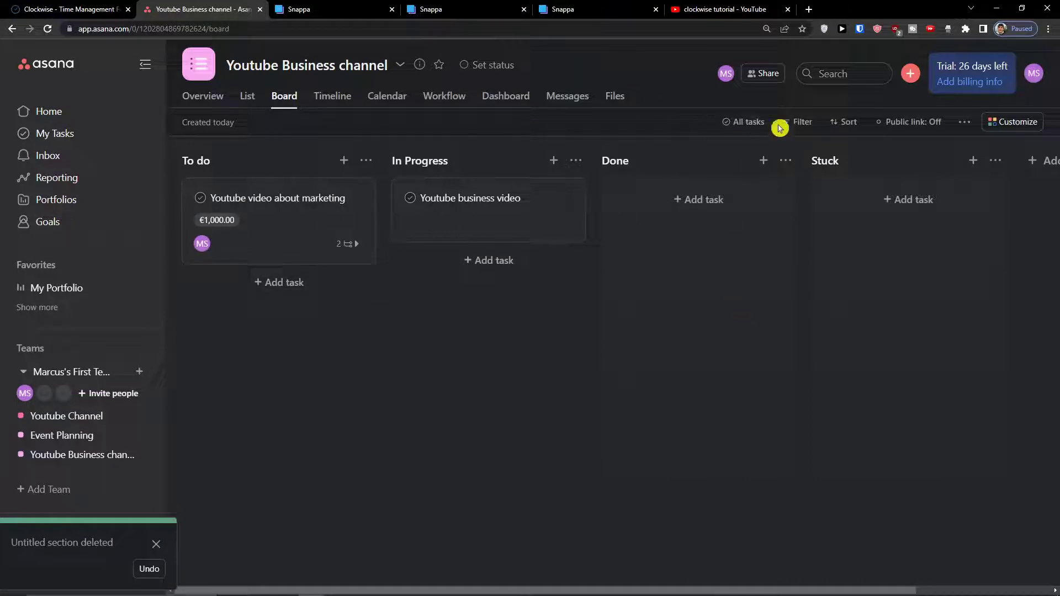
{"action": "left_click", "coordinate": [247, 97]}
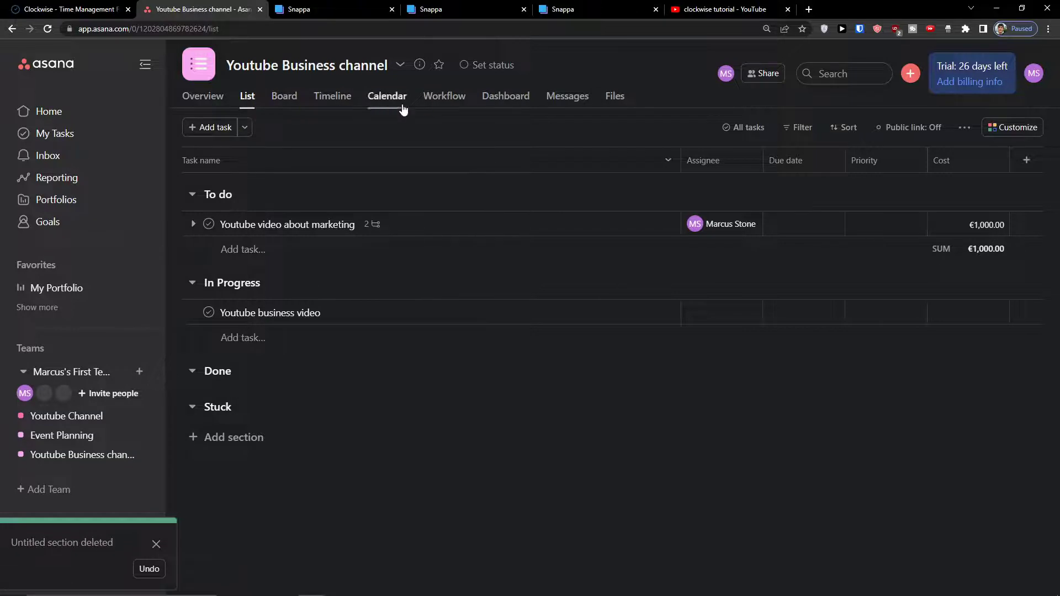
{"action": "left_click", "coordinate": [429, 105]}
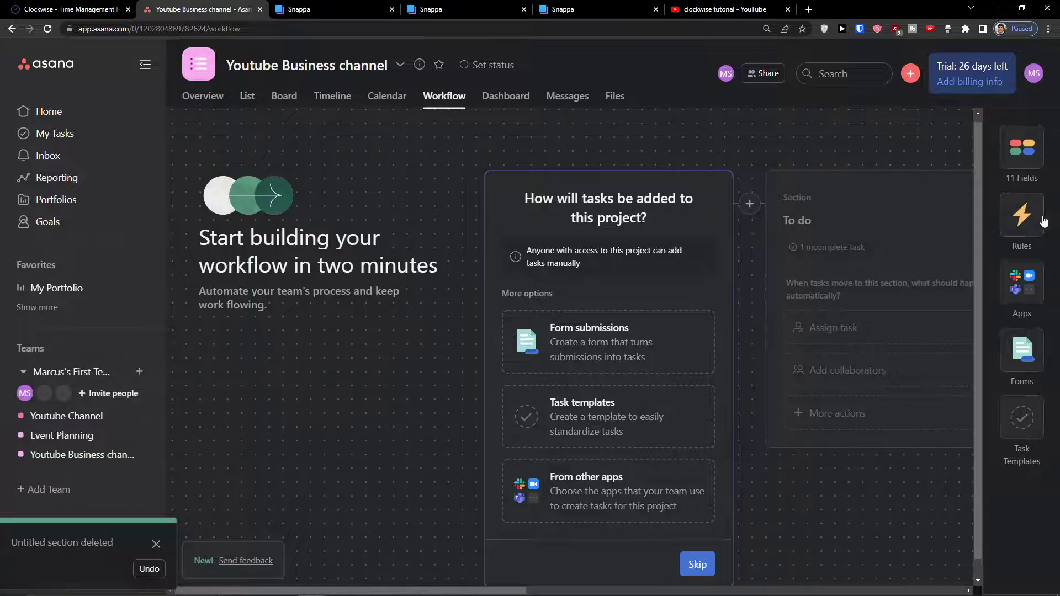
{"action": "left_click", "coordinate": [222, 105]}
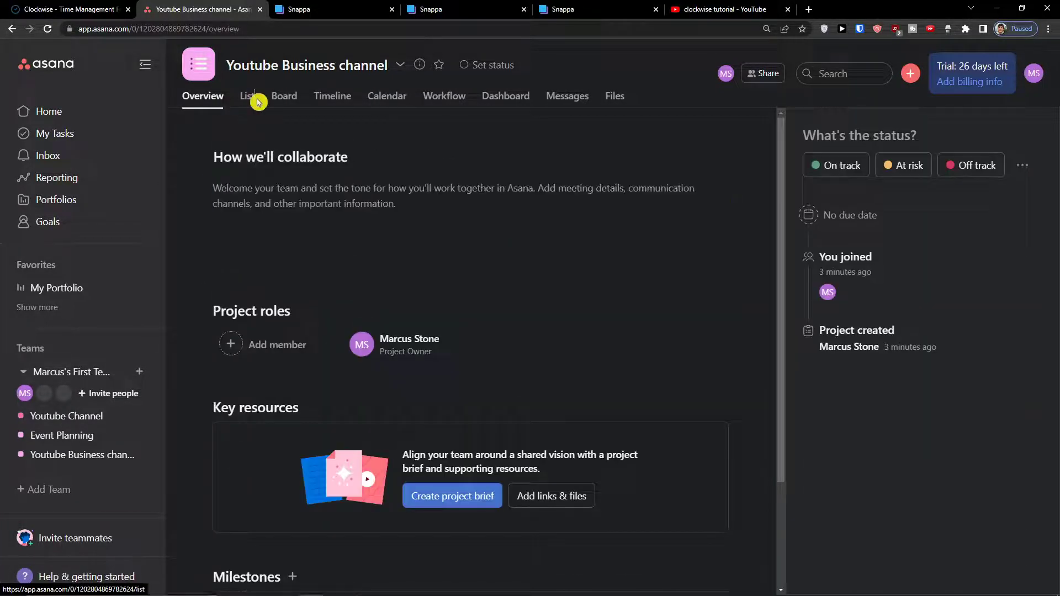
{"action": "left_click", "coordinate": [248, 97]}
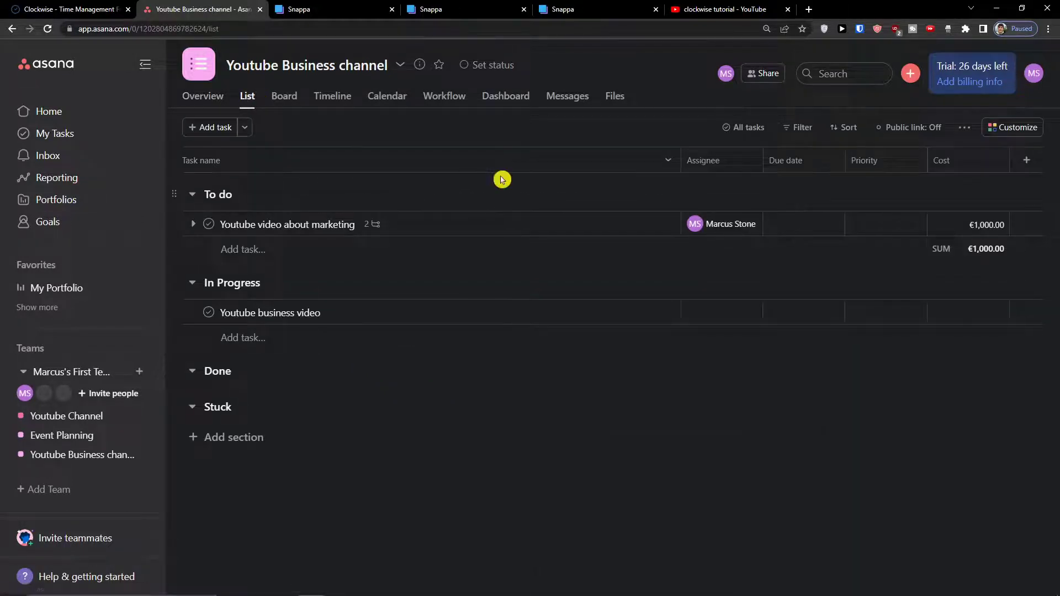
{"action": "left_click", "coordinate": [1015, 129]}
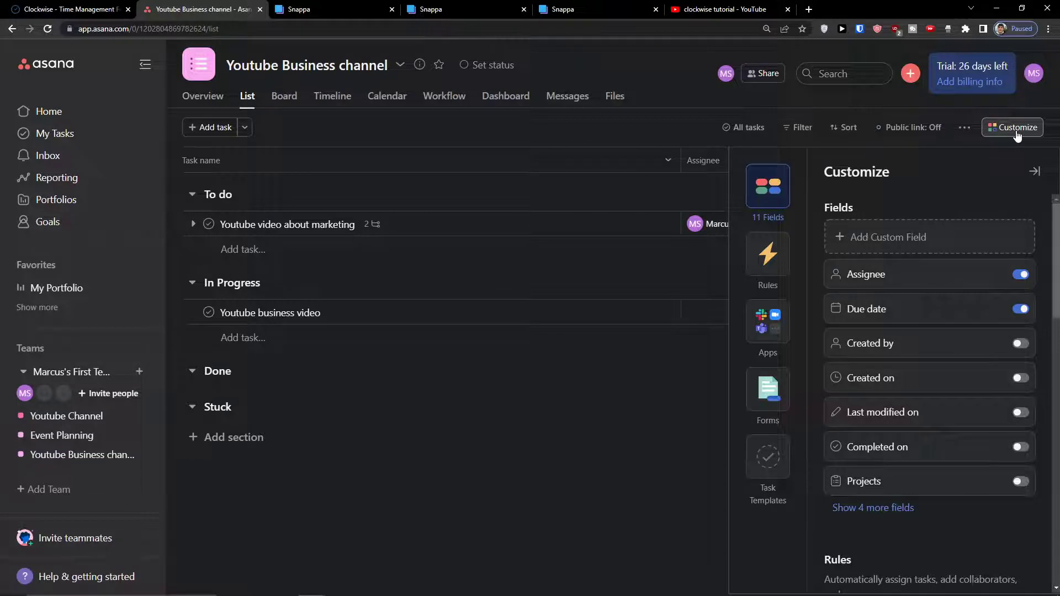
Start a custom rule triggered when a task is added to this project.
{"action": "left_click", "coordinate": [768, 254]}
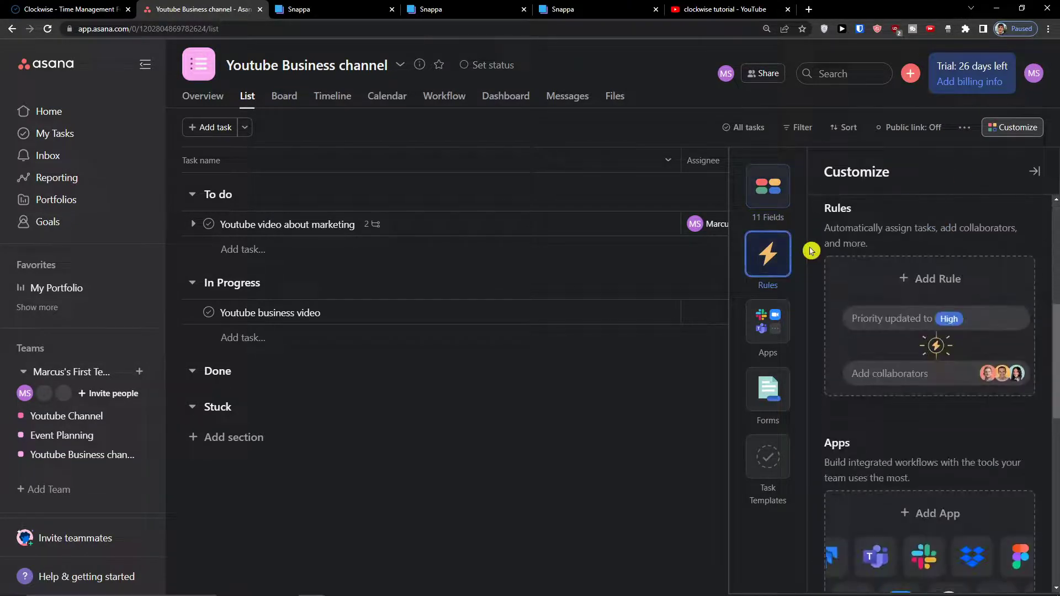
{"action": "left_click", "coordinate": [895, 297]}
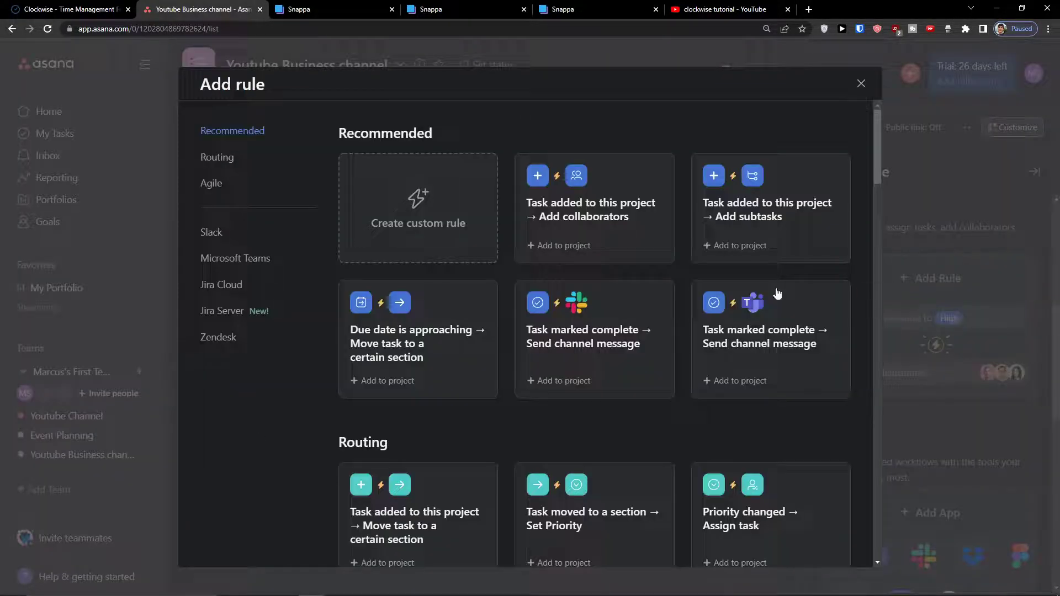
{"action": "left_click", "coordinate": [431, 224]}
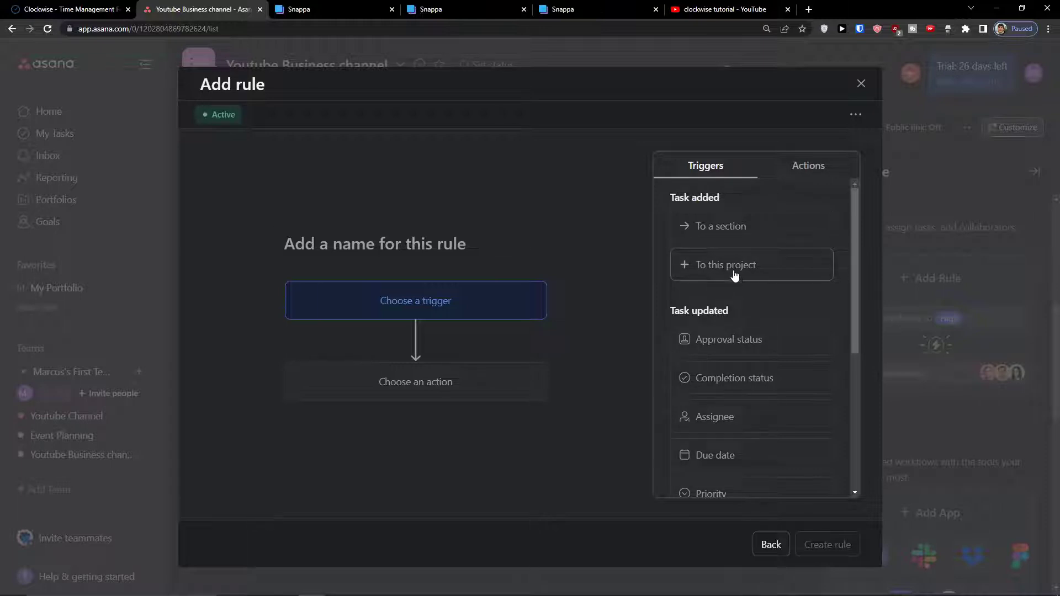
{"action": "left_click_drag", "start_coordinate": [725, 267], "coordinate": [693, 276]}
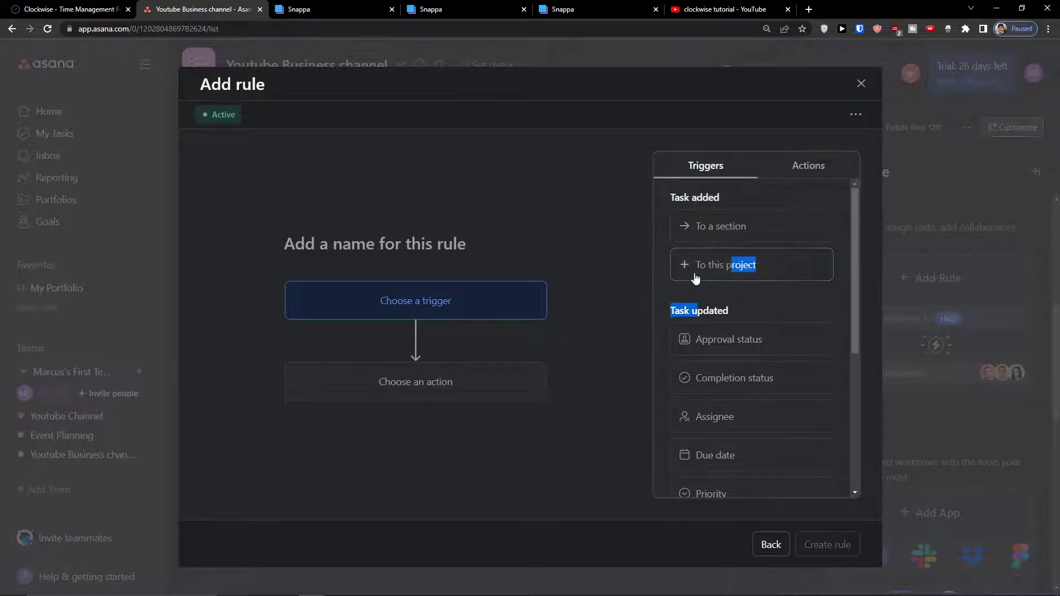
{"action": "scroll", "coordinate": [733, 333], "scroll_direction": "down", "scroll_amount": 4}
{"action": "scroll", "coordinate": [734, 337], "scroll_direction": "up", "scroll_amount": 4}
Make the rule assign each task to the project owner and create the 'Assign task' rule.
{"action": "left_click", "coordinate": [716, 377]}
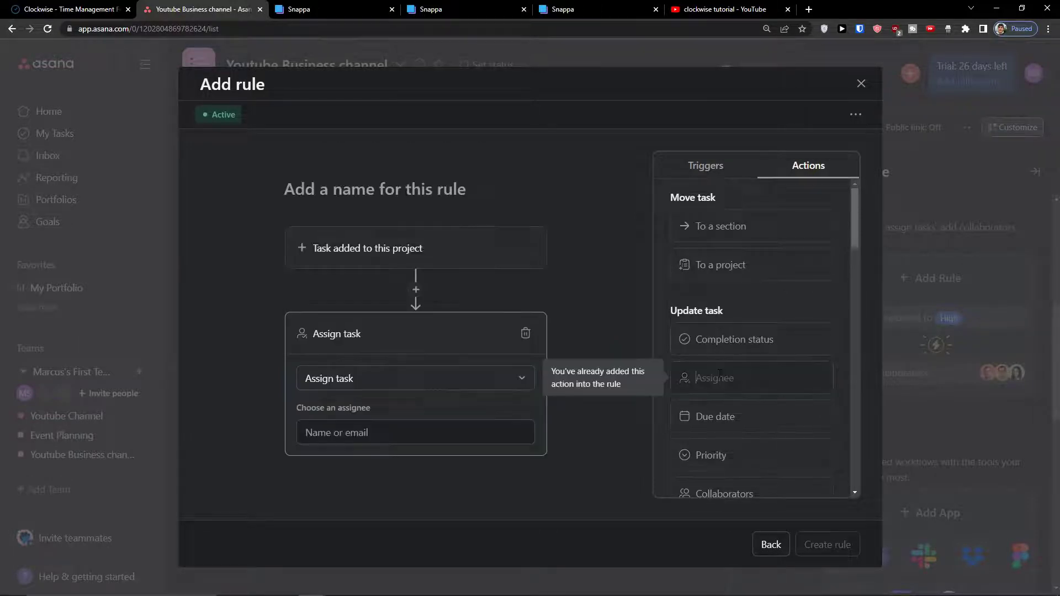
{"action": "left_click", "coordinate": [349, 389]}
{"action": "left_click", "coordinate": [227, 390]}
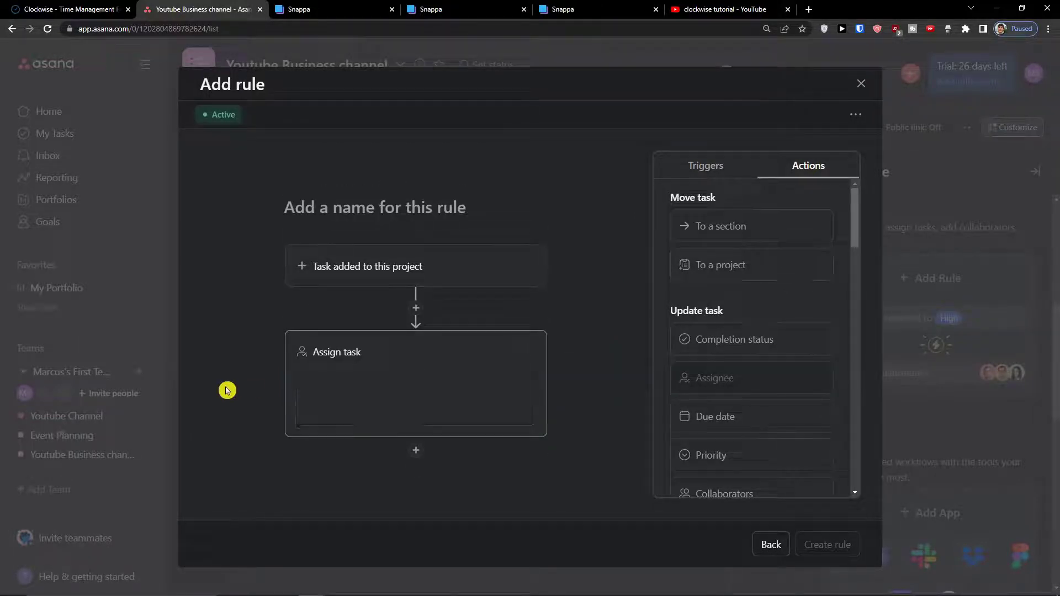
{"action": "left_click", "coordinate": [343, 405]}
{"action": "left_click", "coordinate": [347, 426]}
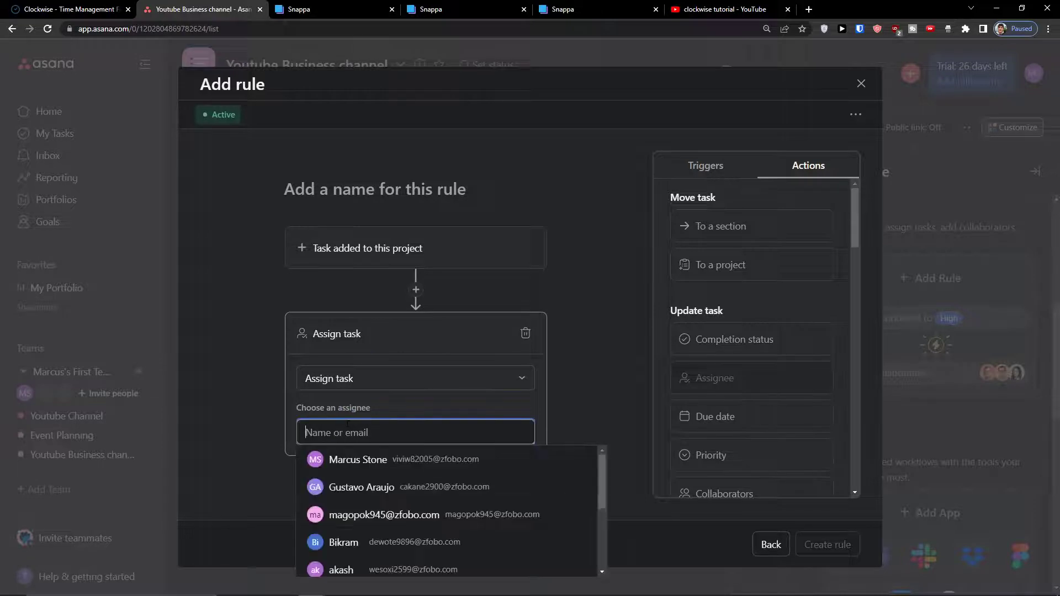
{"action": "left_click", "coordinate": [347, 459]}
{"action": "scroll", "coordinate": [806, 351], "scroll_direction": "down", "scroll_amount": 3}
{"action": "left_click", "coordinate": [807, 350]}
{"action": "scroll", "coordinate": [809, 349], "scroll_direction": "up", "scroll_amount": 4}
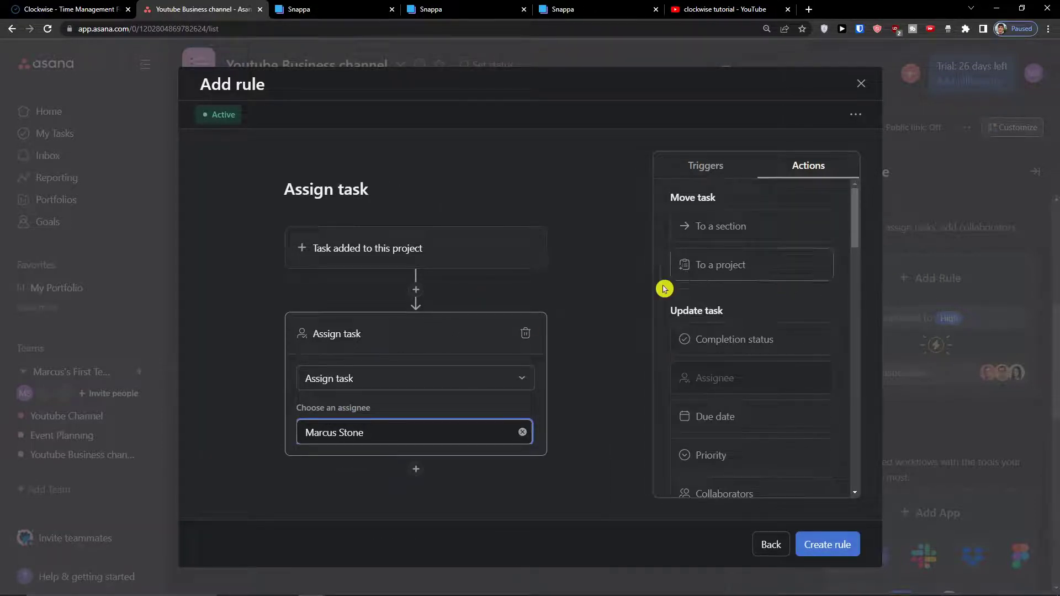
{"action": "scroll", "coordinate": [665, 293], "scroll_direction": "down", "scroll_amount": 4}
{"action": "scroll", "coordinate": [760, 380], "scroll_direction": "up", "scroll_amount": 4}
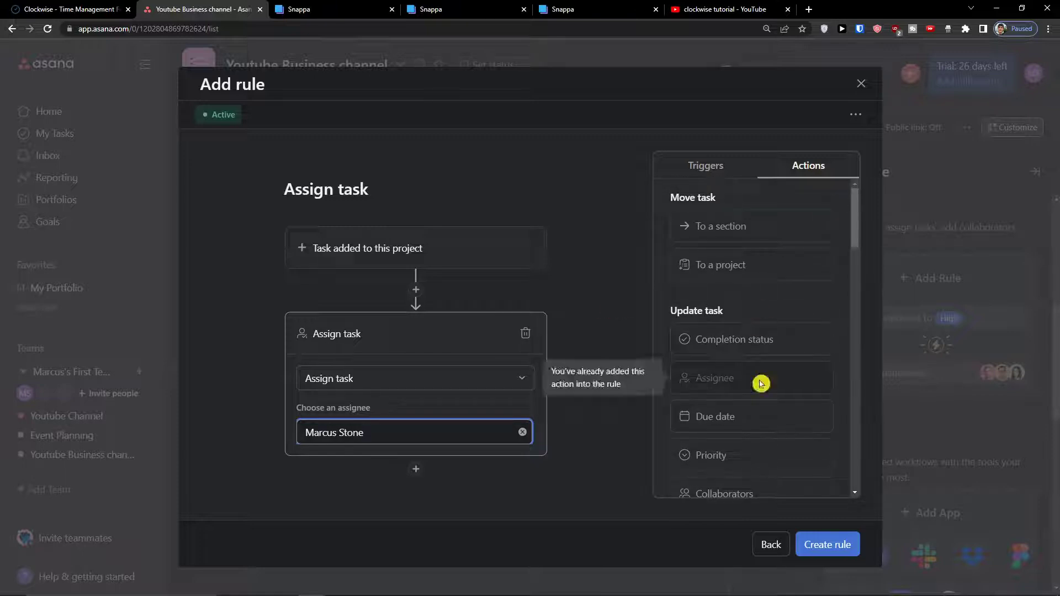
{"action": "left_click", "coordinate": [811, 547]}
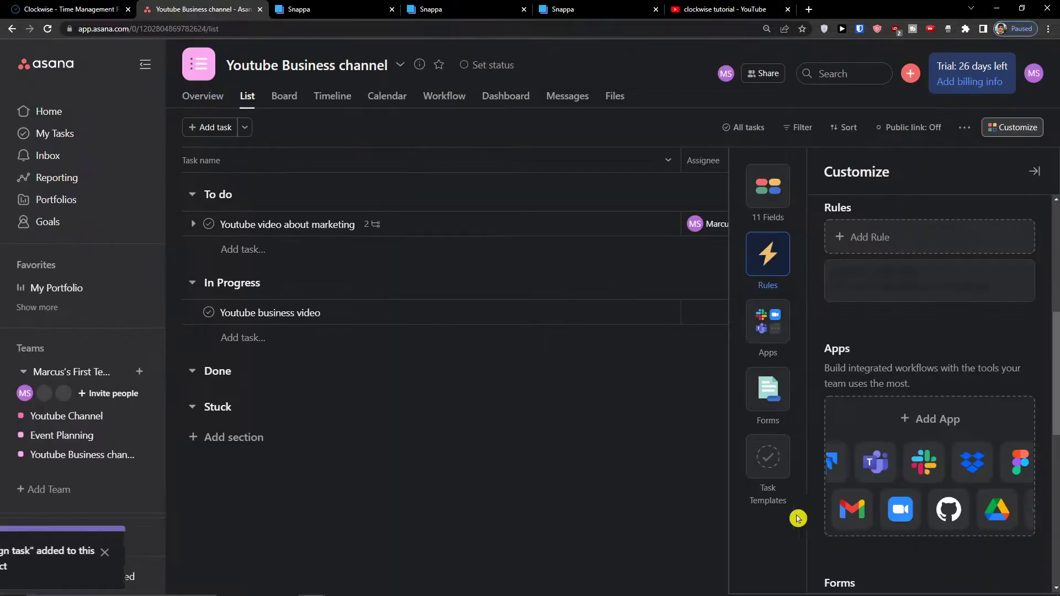
Start a custom rule triggered when a task is added to this project, with an Add subtasks action.
{"action": "left_click", "coordinate": [881, 237]}
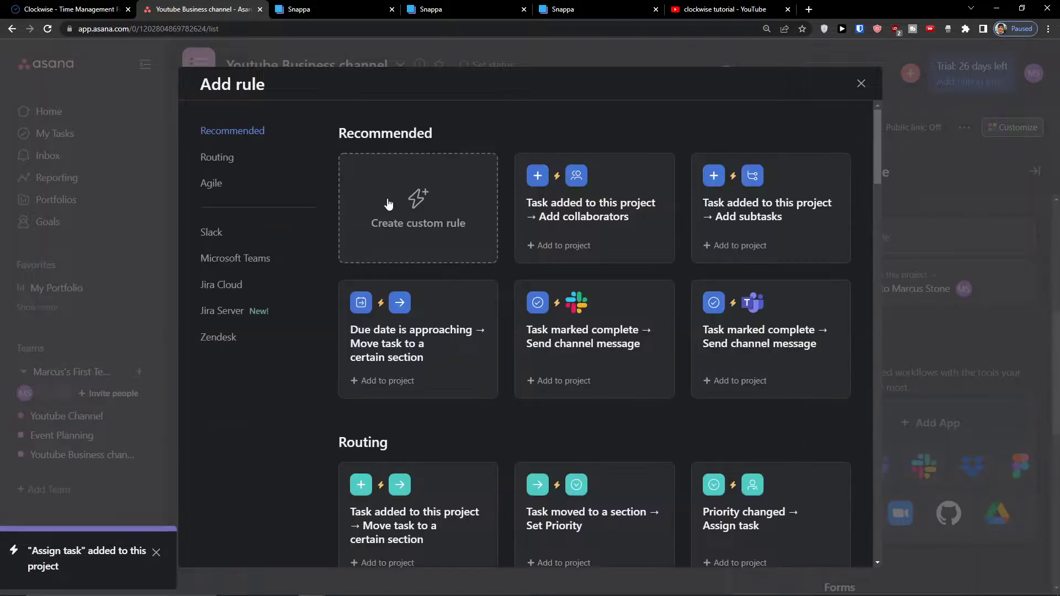
{"action": "left_click", "coordinate": [389, 204]}
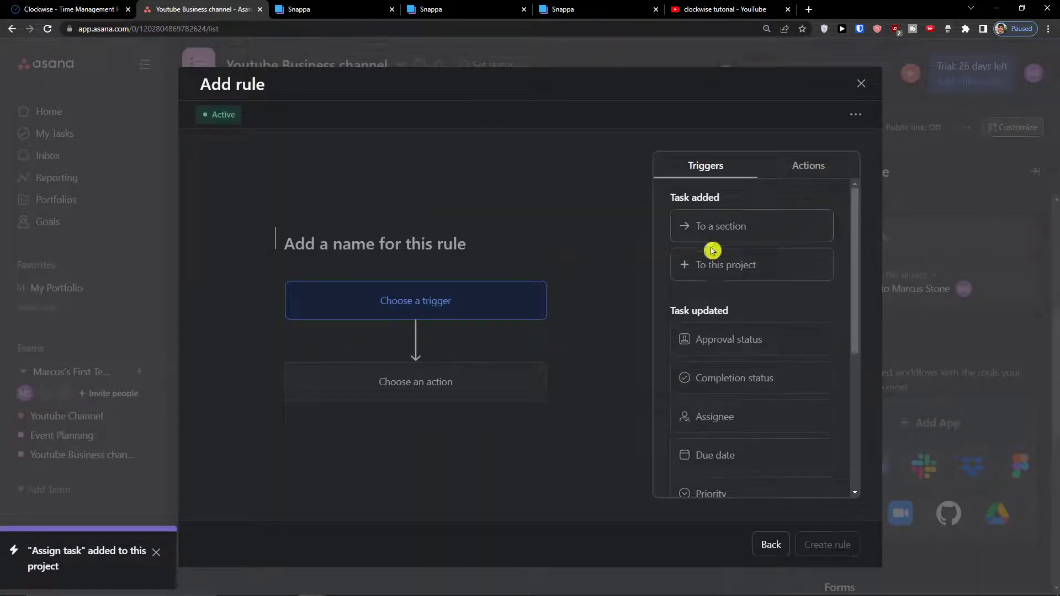
{"action": "left_click", "coordinate": [709, 266]}
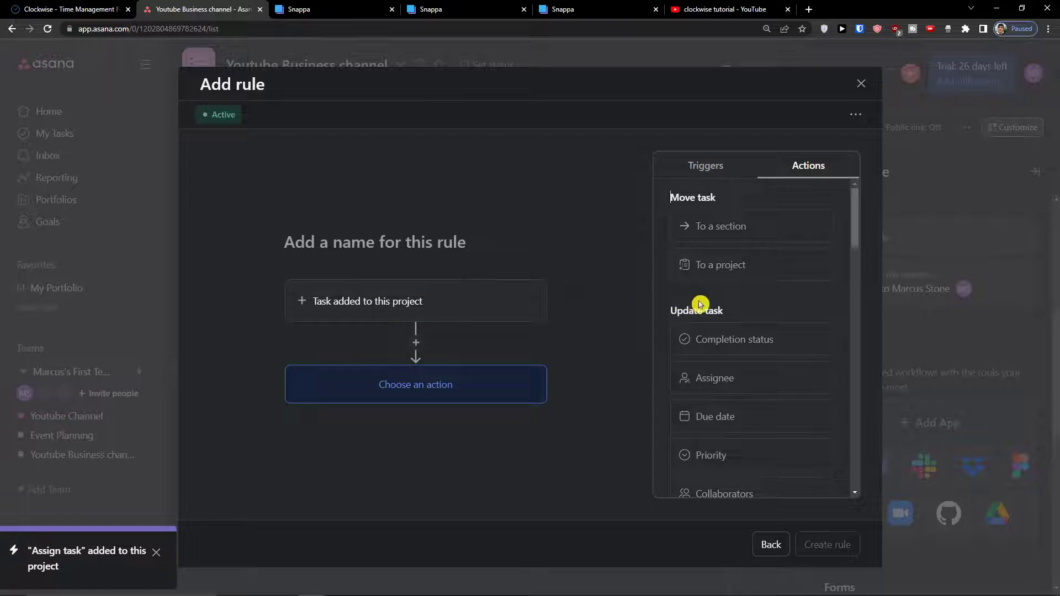
{"action": "scroll", "coordinate": [700, 304], "scroll_direction": "down", "scroll_amount": 4}
{"action": "scroll", "coordinate": [681, 373], "scroll_direction": "down", "scroll_amount": 4}
{"action": "scroll", "coordinate": [682, 378], "scroll_direction": "up", "scroll_amount": 4}
{"action": "left_click", "coordinate": [691, 391]}
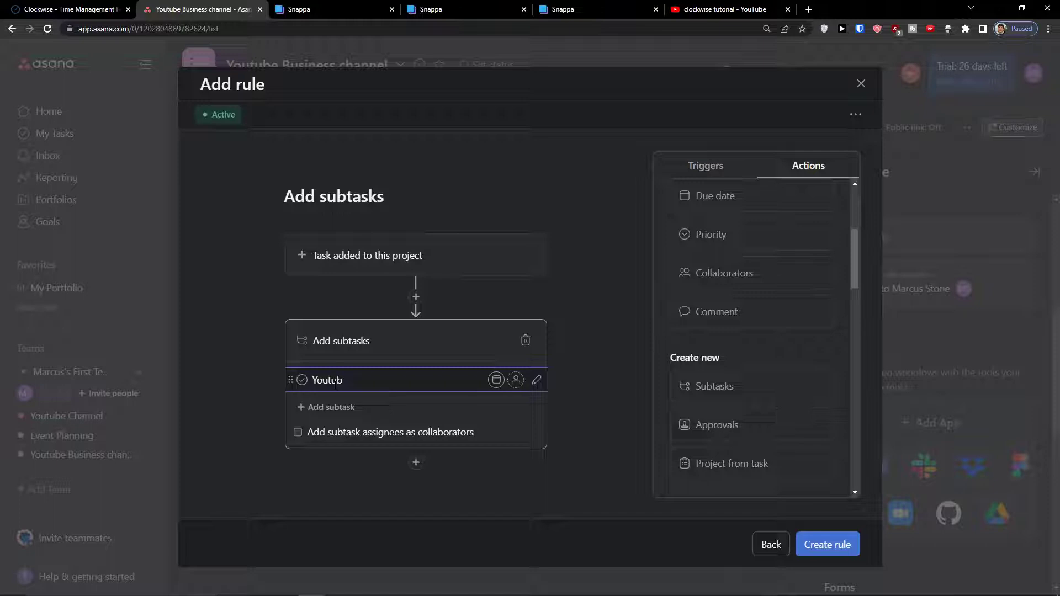
Enter subtasks 'Youtube thumbnail' and 'Youtube description' and create the rule.
{"action": "type", "text": "Youtube thumbnail"}
{"action": "key", "text": "Return"}
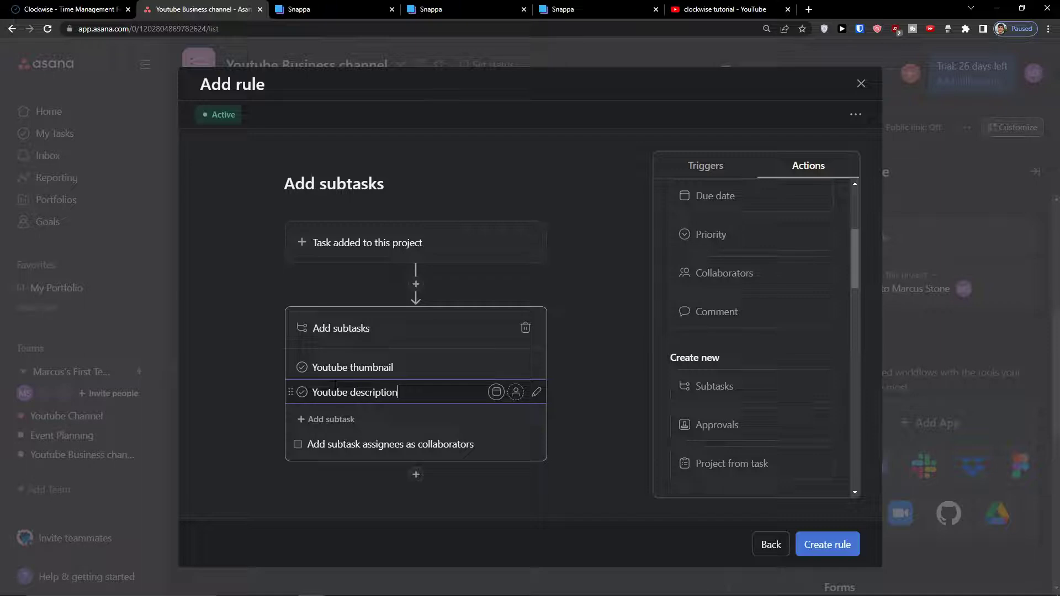
{"action": "type", "text": "Youtube description"}
{"action": "key", "text": "Return"}
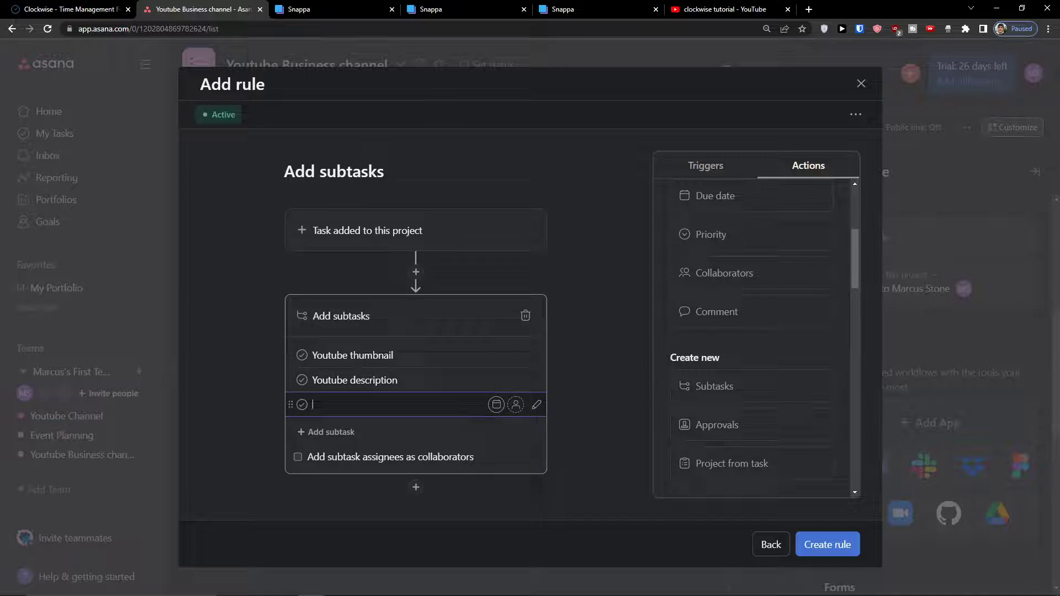
{"action": "key", "text": "Escape"}
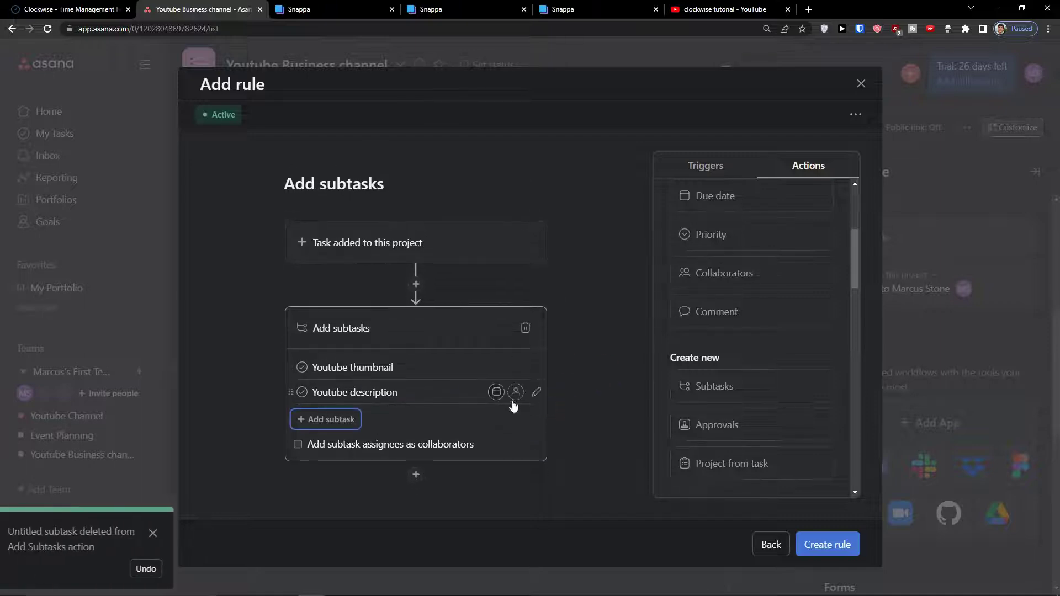
{"action": "scroll", "coordinate": [745, 439], "scroll_direction": "down", "scroll_amount": 4}
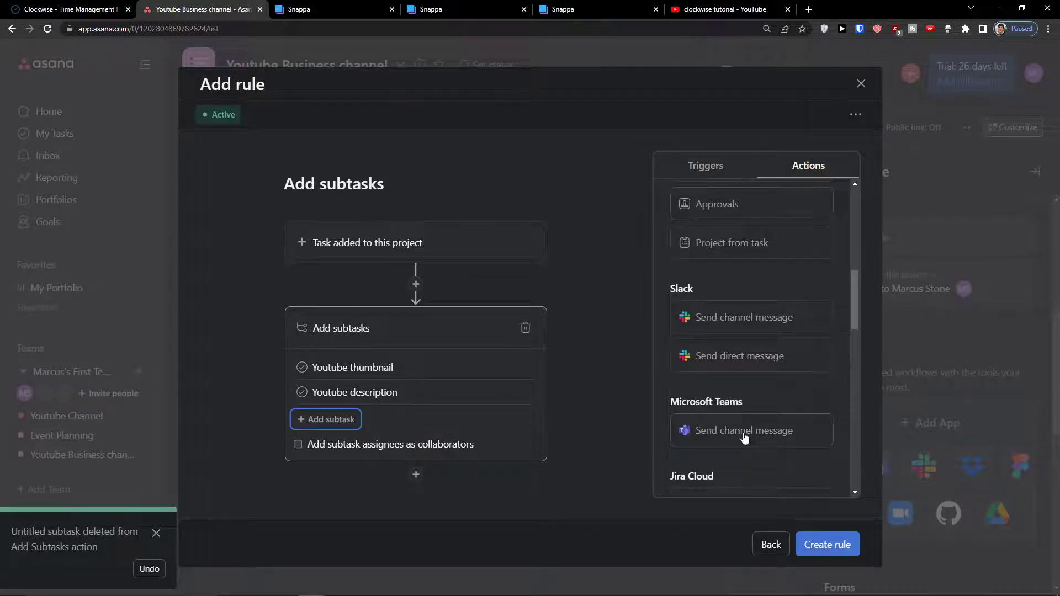
{"action": "scroll", "coordinate": [745, 437], "scroll_direction": "up", "scroll_amount": 8}
{"action": "left_click", "coordinate": [822, 548]}
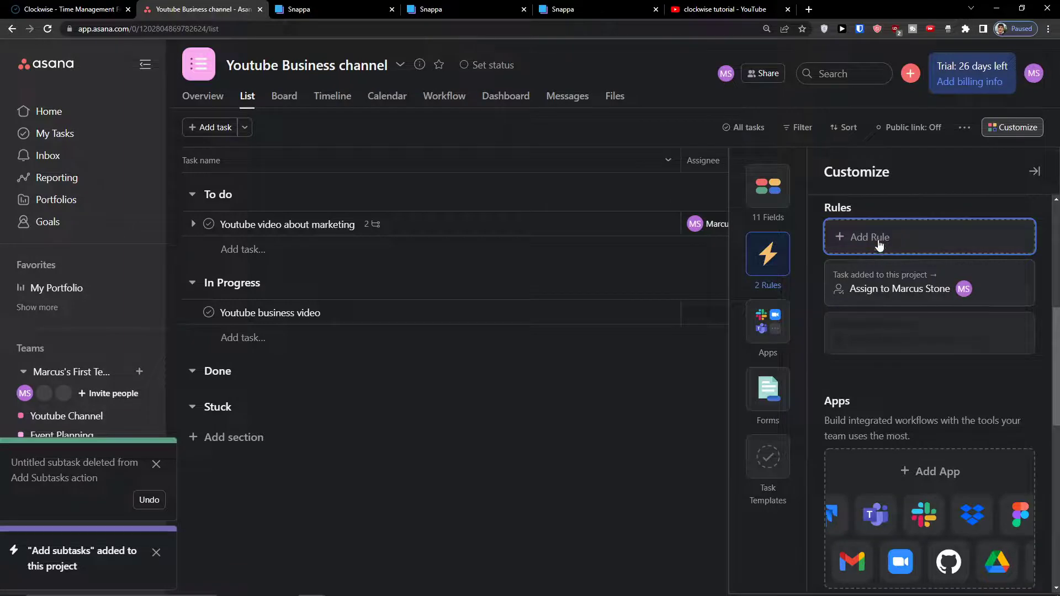
{"action": "left_click", "coordinate": [879, 238]}
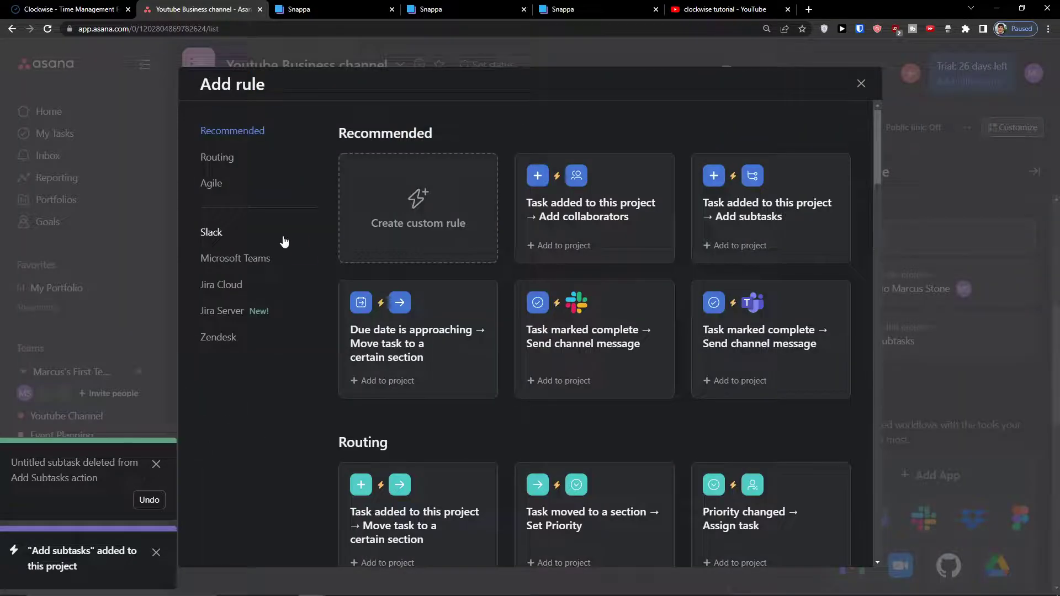
Build a custom rule named 'completion task' triggered when a task is marked complete.
{"action": "left_click", "coordinate": [390, 220]}
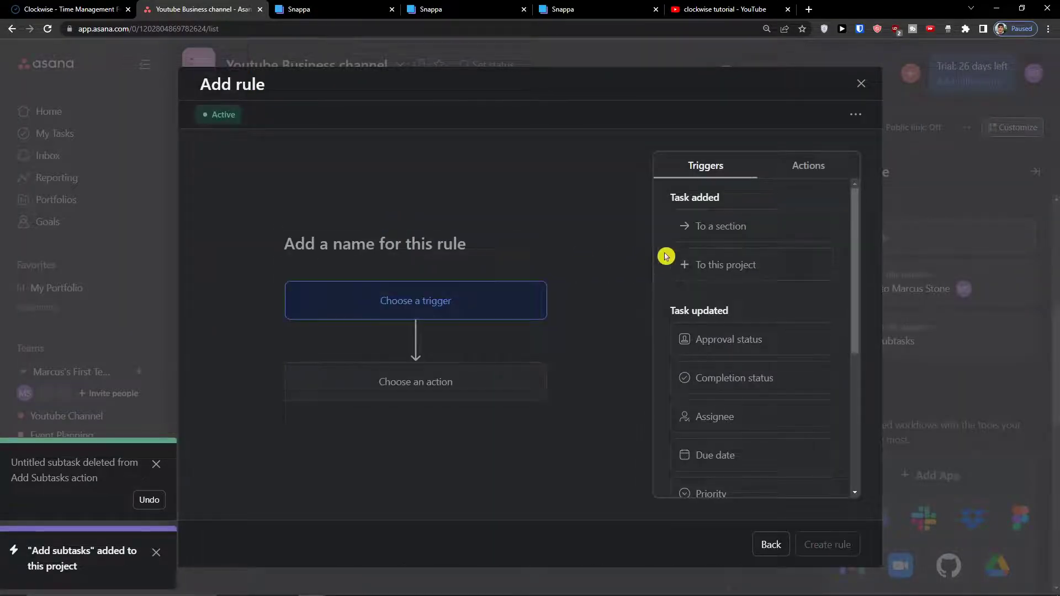
{"action": "left_click", "coordinate": [323, 245]}
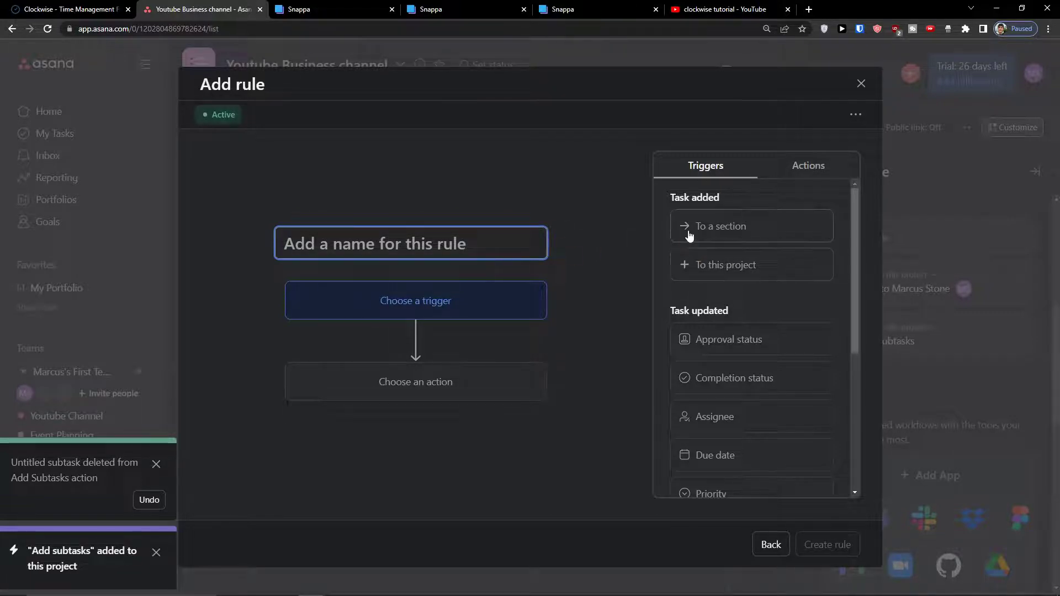
{"action": "scroll", "coordinate": [691, 237], "scroll_direction": "down", "scroll_amount": 4}
{"action": "scroll", "coordinate": [693, 247], "scroll_direction": "up", "scroll_amount": 4}
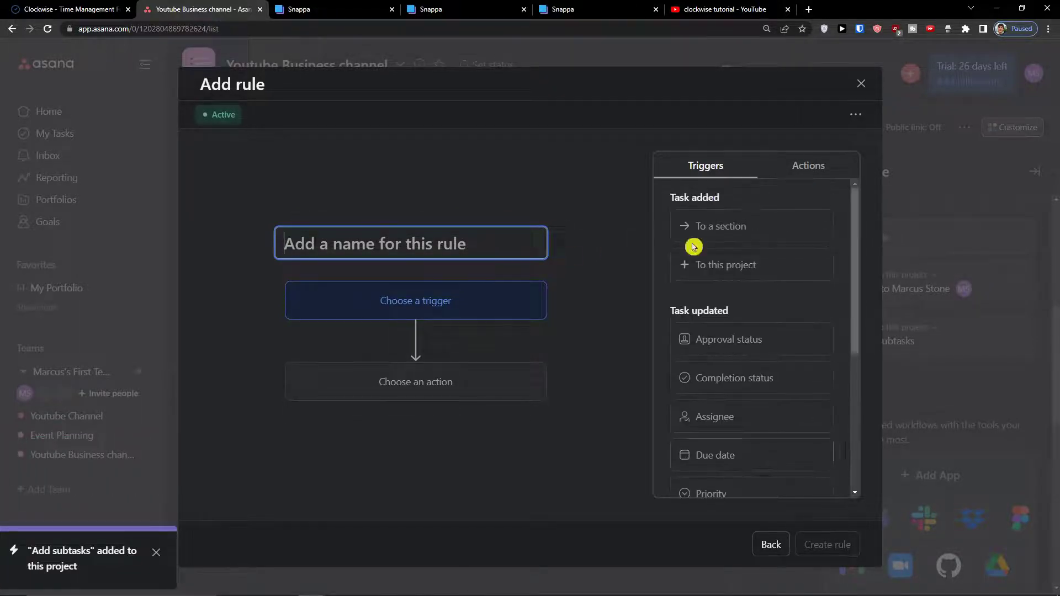
{"action": "left_click", "coordinate": [701, 378]}
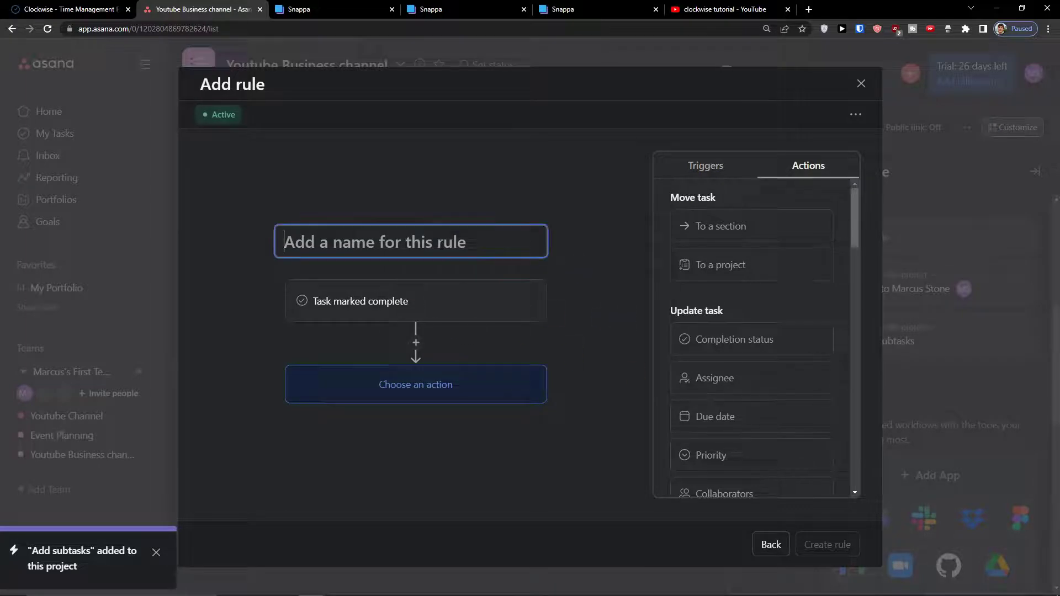
{"action": "scroll", "coordinate": [790, 312], "scroll_direction": "down", "scroll_amount": 4}
{"action": "left_click", "coordinate": [372, 228]}
{"action": "type", "text": "co"}
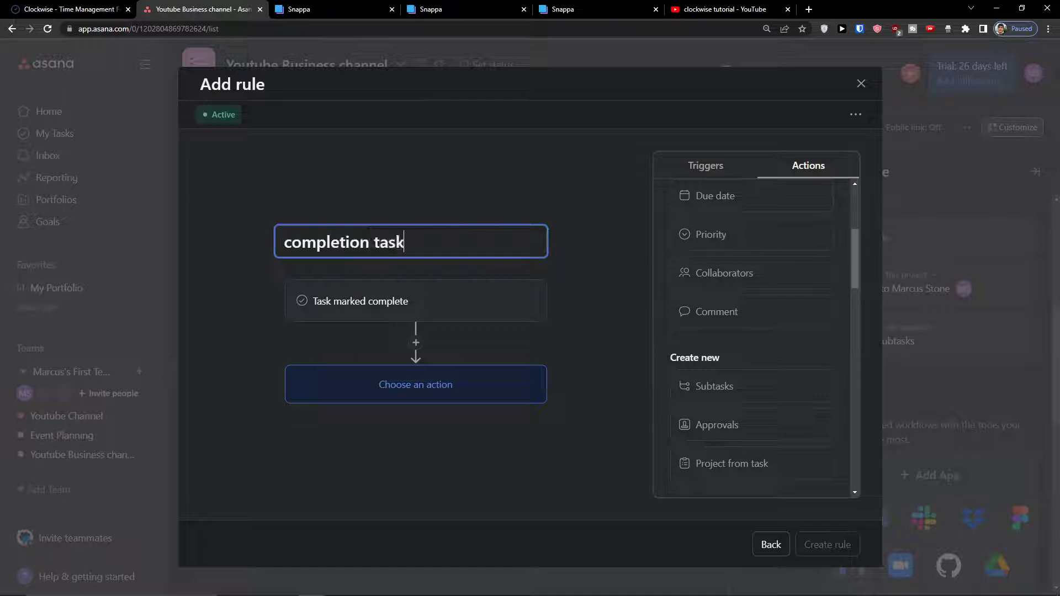
{"action": "type", "text": "mpletion task"}
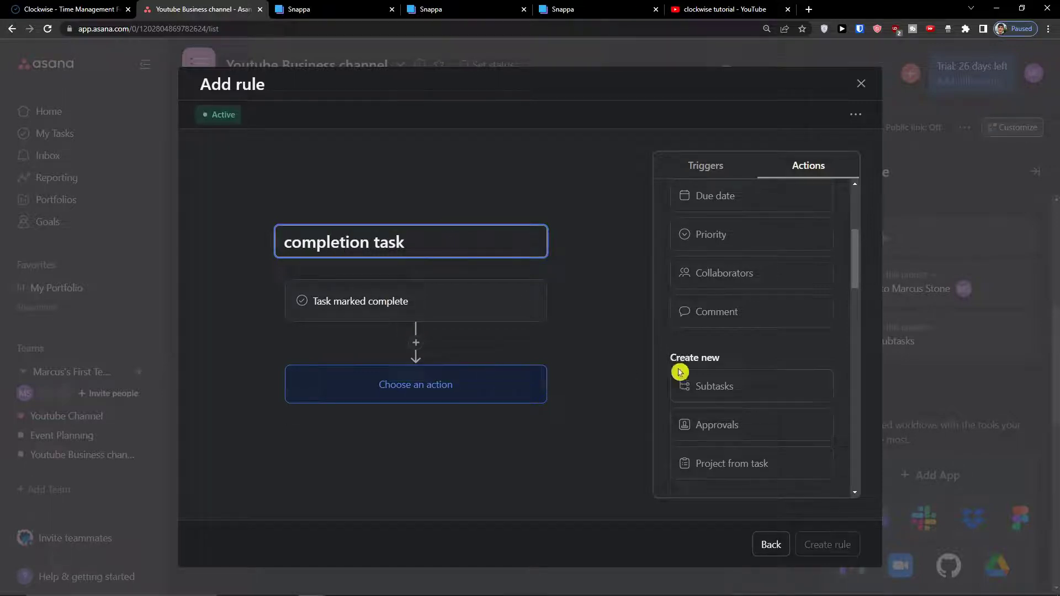
Give the rule a Move to section Done action and create it.
{"action": "scroll", "coordinate": [725, 378], "scroll_direction": "down", "scroll_amount": 4}
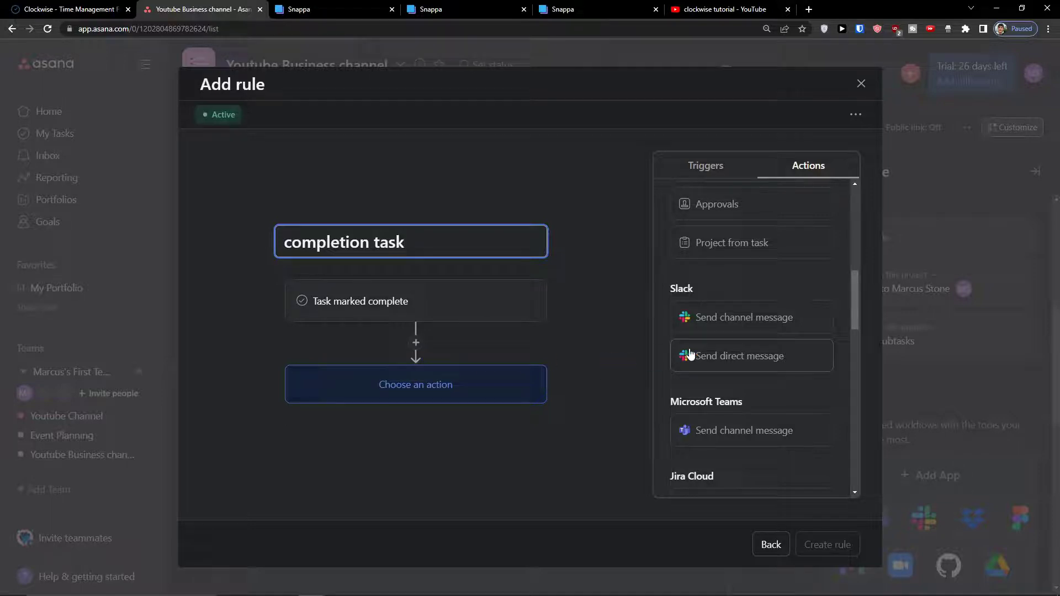
{"action": "scroll", "coordinate": [712, 342], "scroll_direction": "up", "scroll_amount": 5}
{"action": "left_click", "coordinate": [687, 226]}
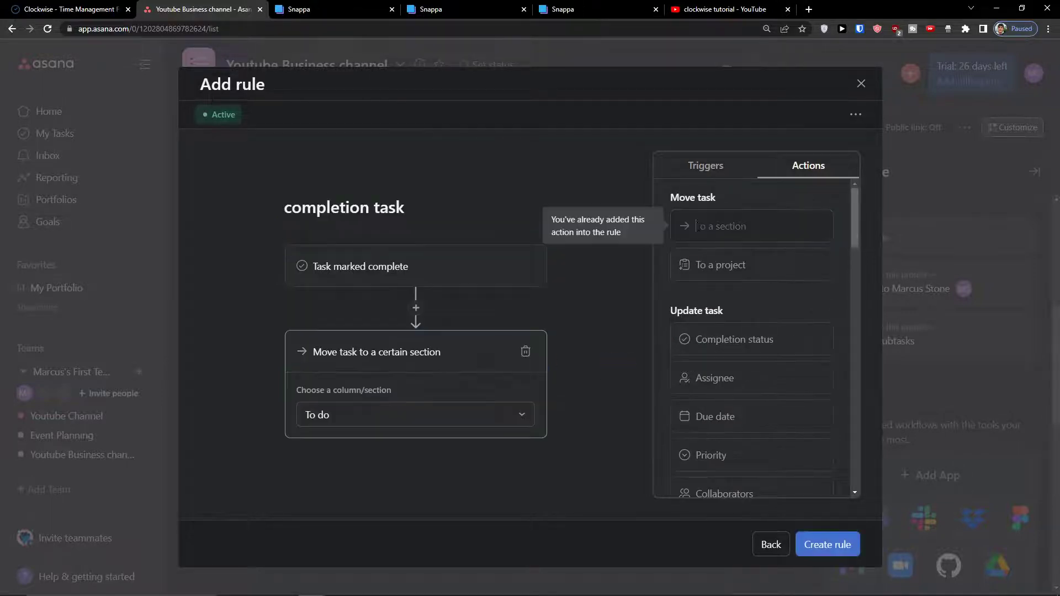
{"action": "left_click", "coordinate": [490, 408]}
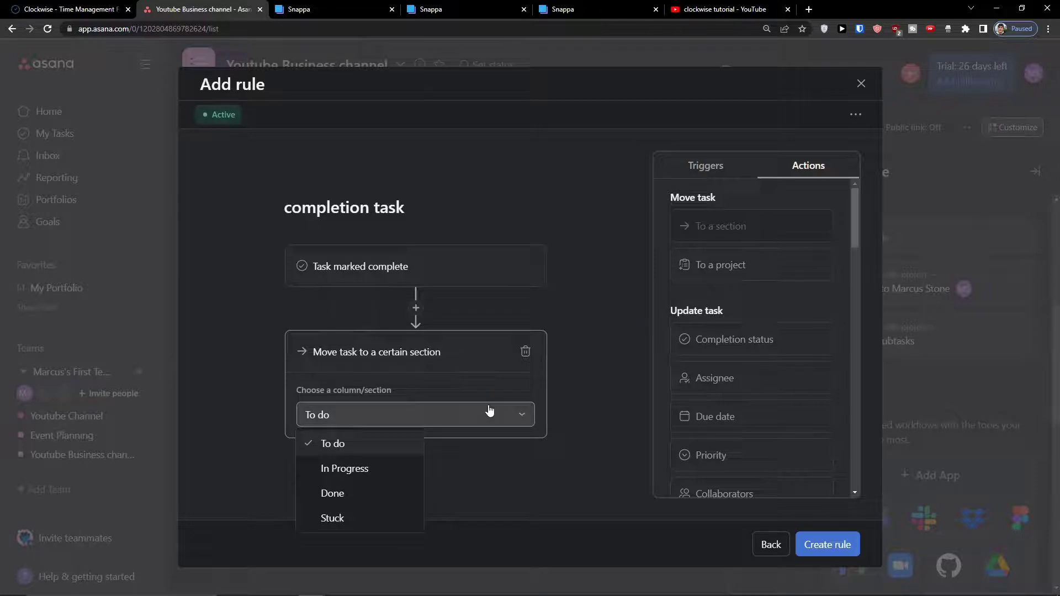
{"action": "left_click", "coordinate": [403, 499]}
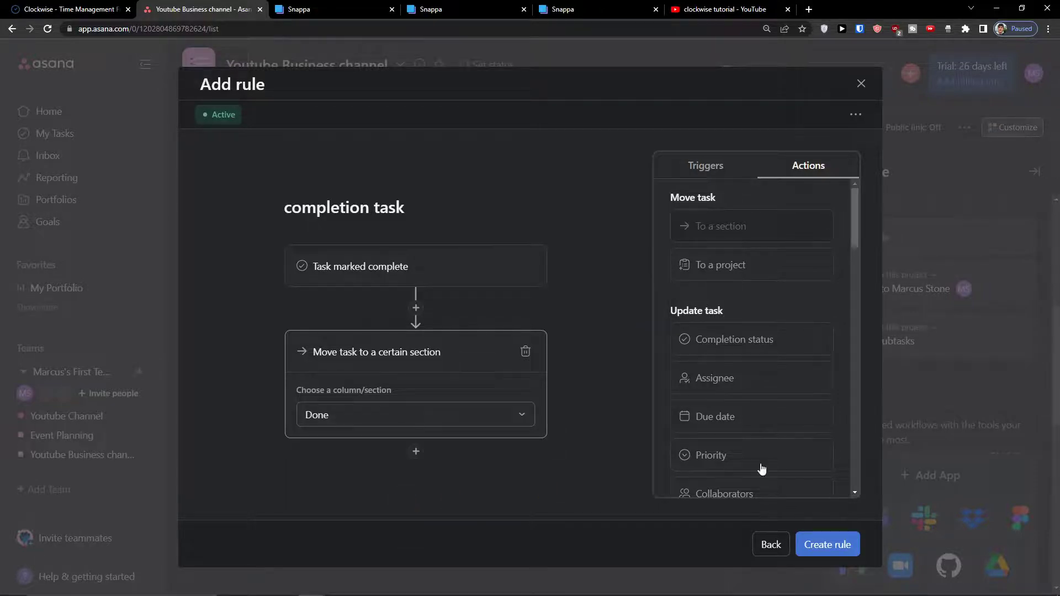
{"action": "left_click", "coordinate": [825, 541]}
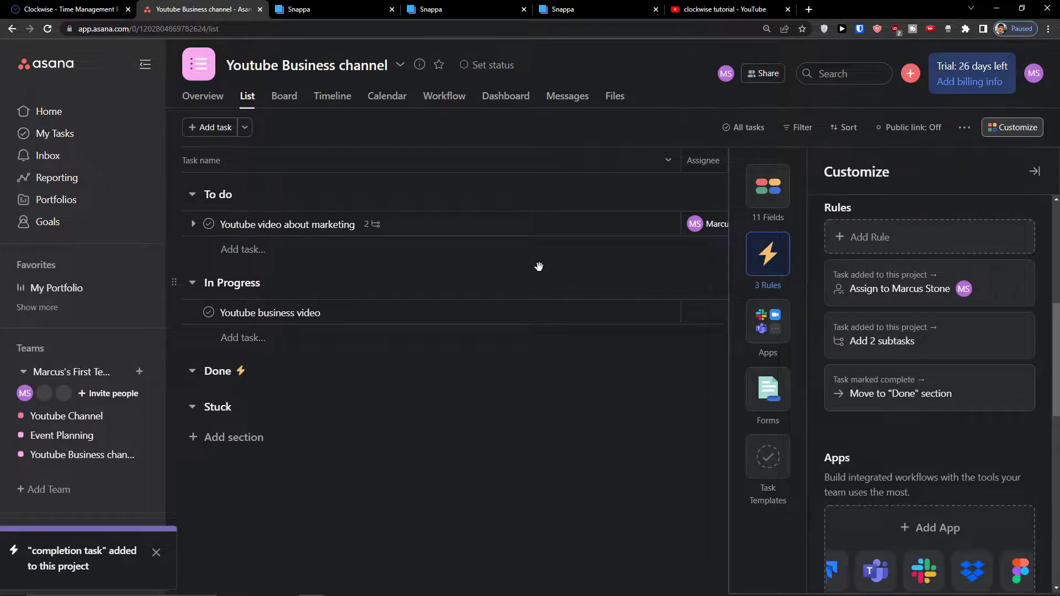
Add a 'youtube video guide' task under the To do section.
{"action": "left_click", "coordinate": [1032, 171]}
{"action": "left_click", "coordinate": [259, 251]}
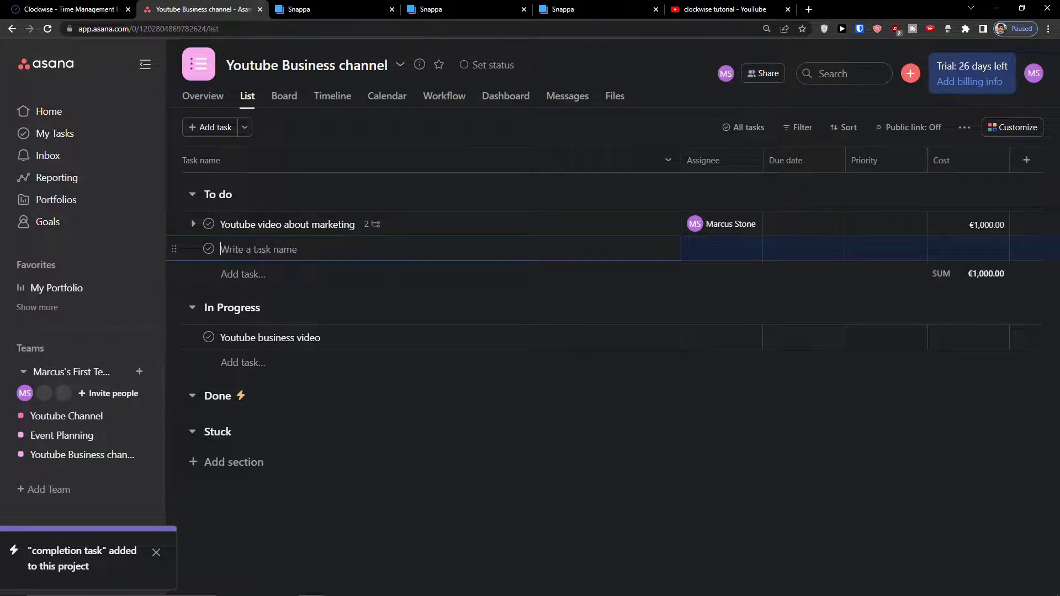
{"action": "type", "text": "youtube video guide"}
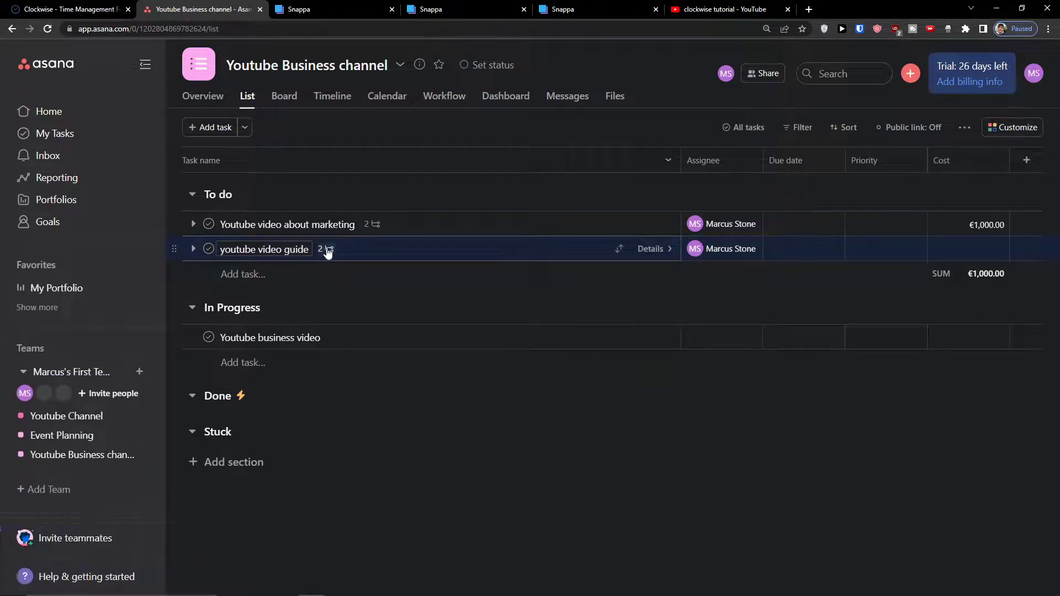
Mark 'youtube video guide' complete so it moves to Done, then collapse Done.
{"action": "left_click", "coordinate": [417, 254]}
{"action": "scroll", "coordinate": [621, 363], "scroll_direction": "down", "scroll_amount": 2}
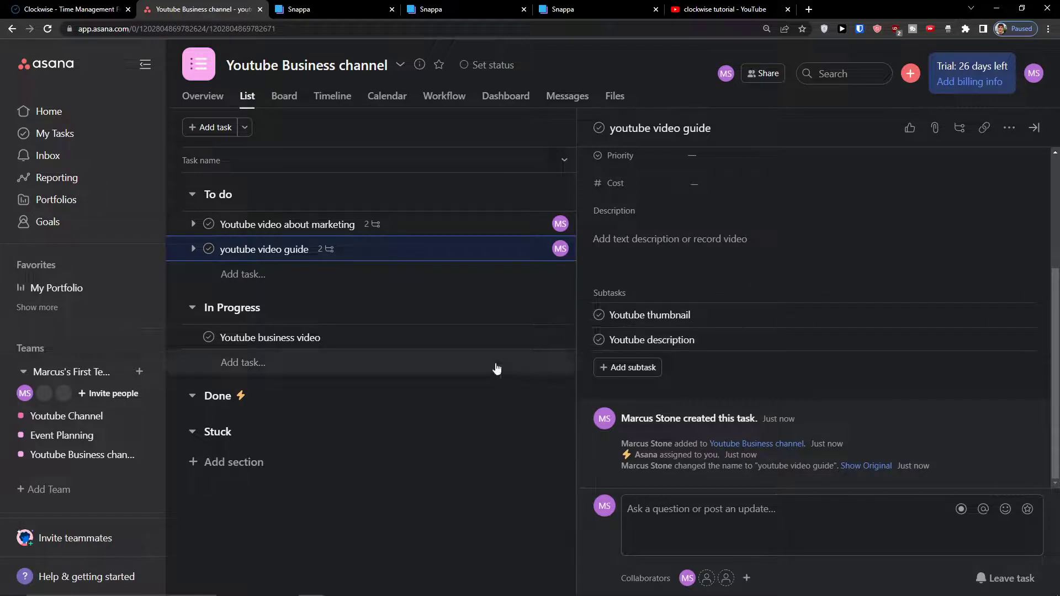
{"action": "left_click", "coordinate": [1033, 128]}
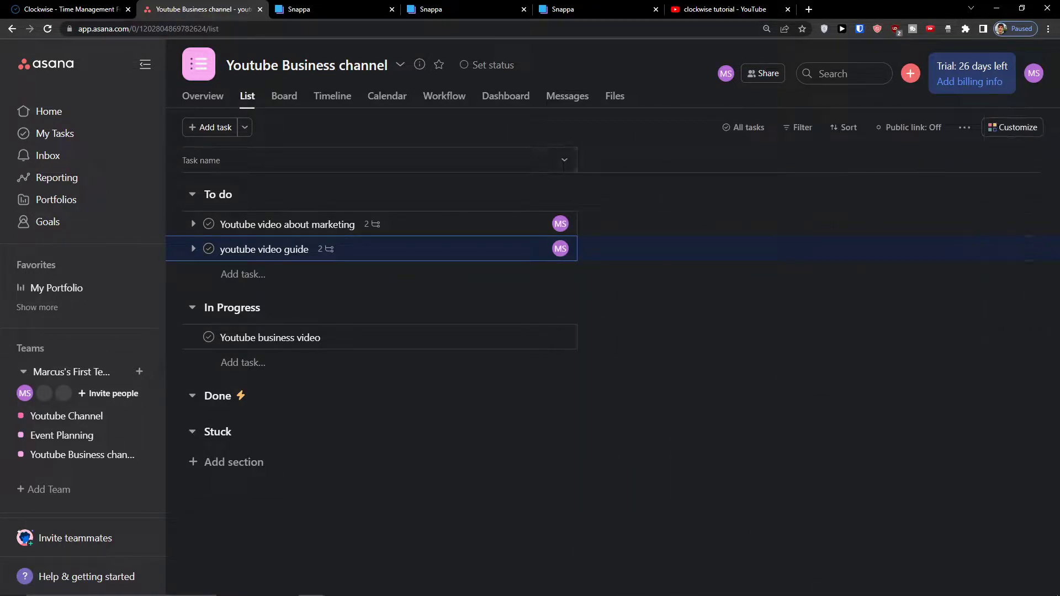
{"action": "left_click", "coordinate": [209, 250]}
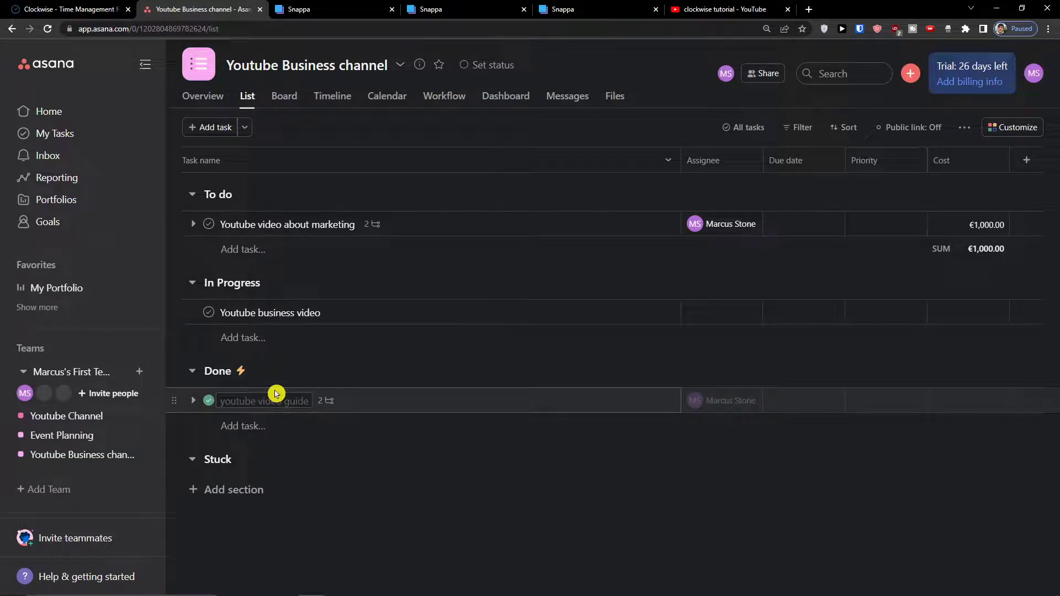
{"action": "left_click", "coordinate": [192, 371]}
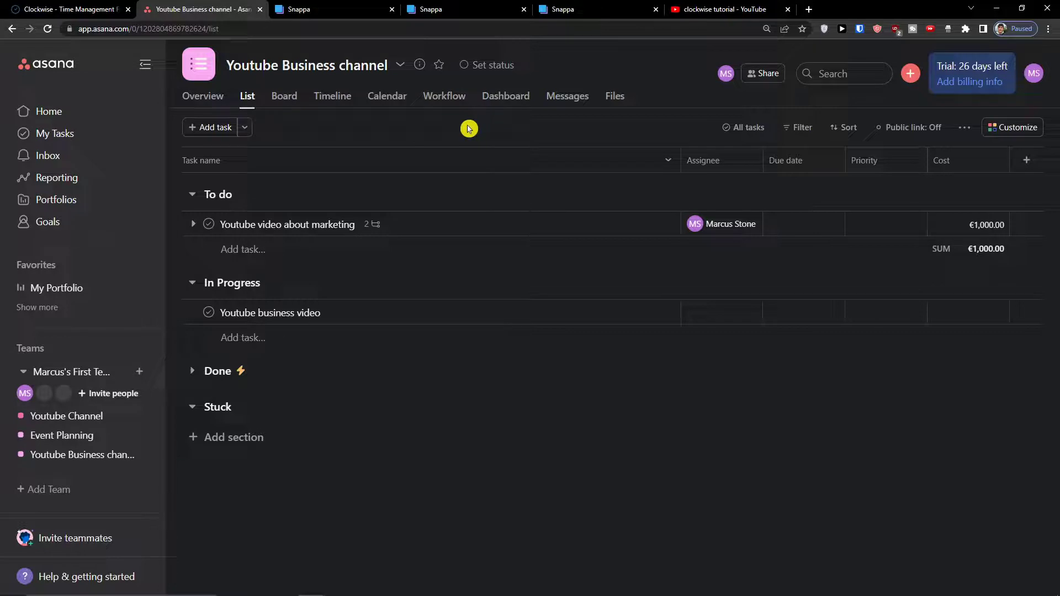
Browse the Messages, List and Calendar views, then show the Workflow view's task intake options.
{"action": "left_click", "coordinate": [567, 99]}
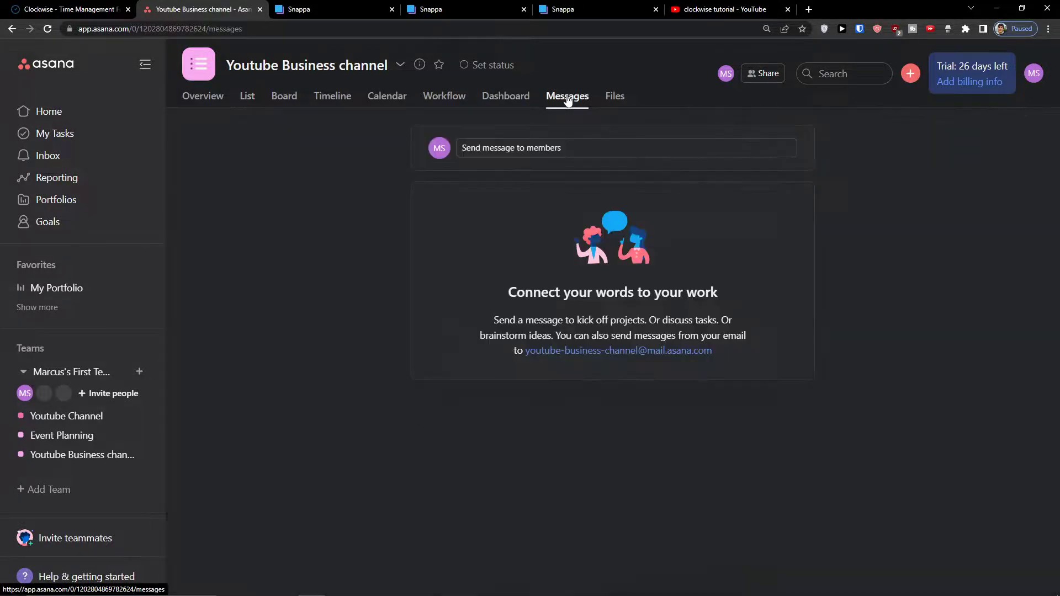
{"action": "left_click", "coordinate": [247, 104]}
{"action": "left_click", "coordinate": [447, 100]}
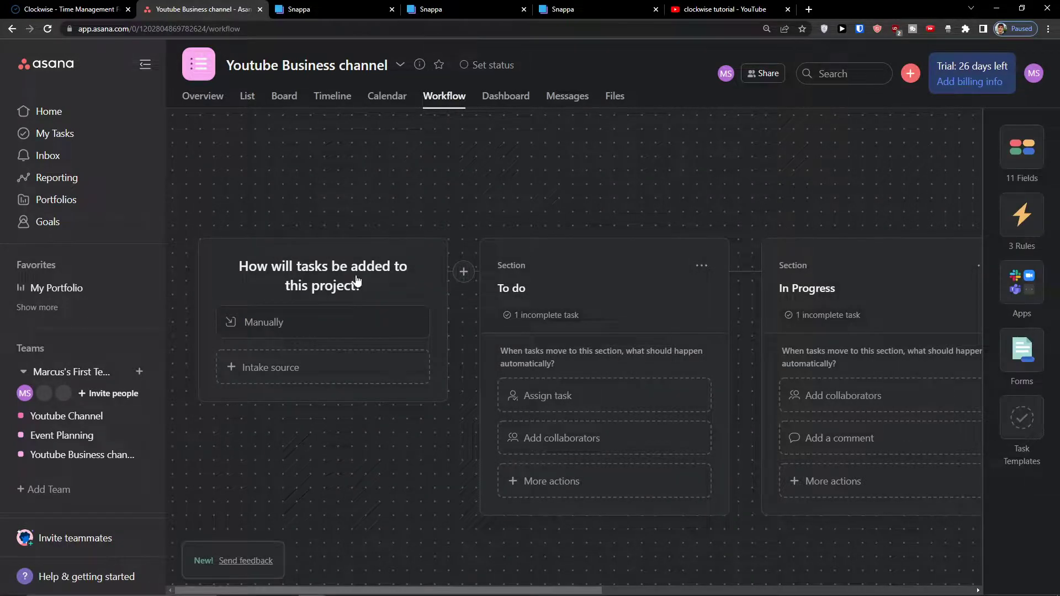
{"action": "left_click", "coordinate": [247, 97]}
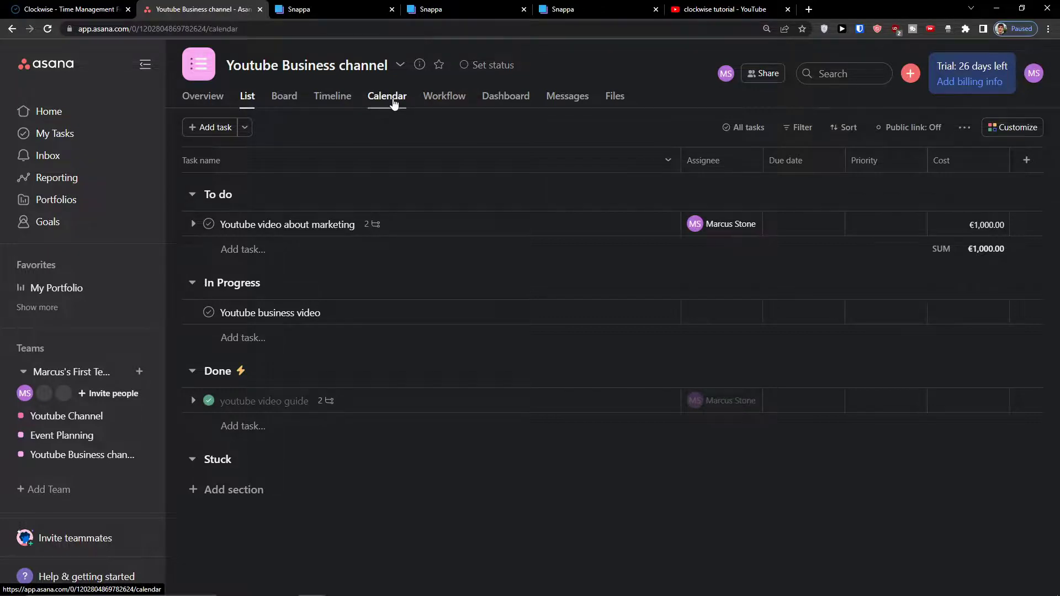
{"action": "left_click", "coordinate": [394, 104]}
{"action": "left_click", "coordinate": [445, 100]}
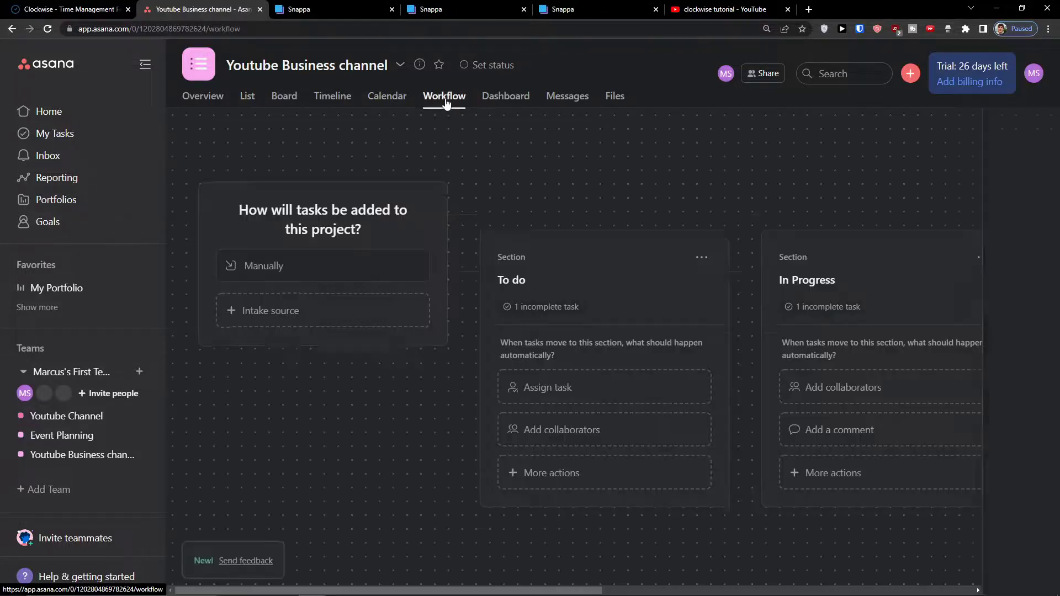
{"action": "left_click", "coordinate": [330, 282]}
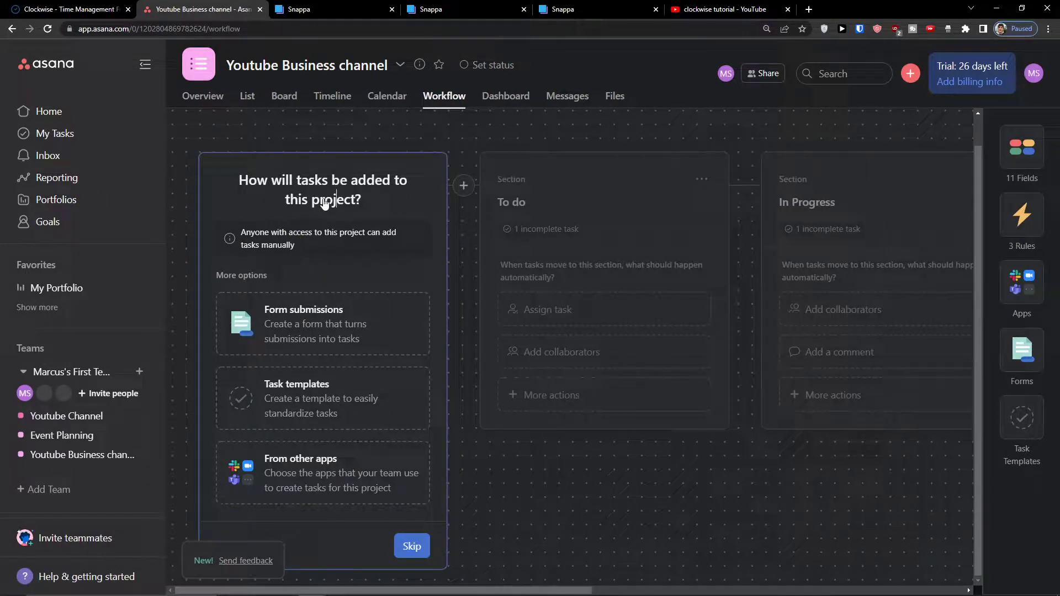
Discard the empty task template and delete the Youtube Business channel form.
{"action": "left_click", "coordinate": [341, 385]}
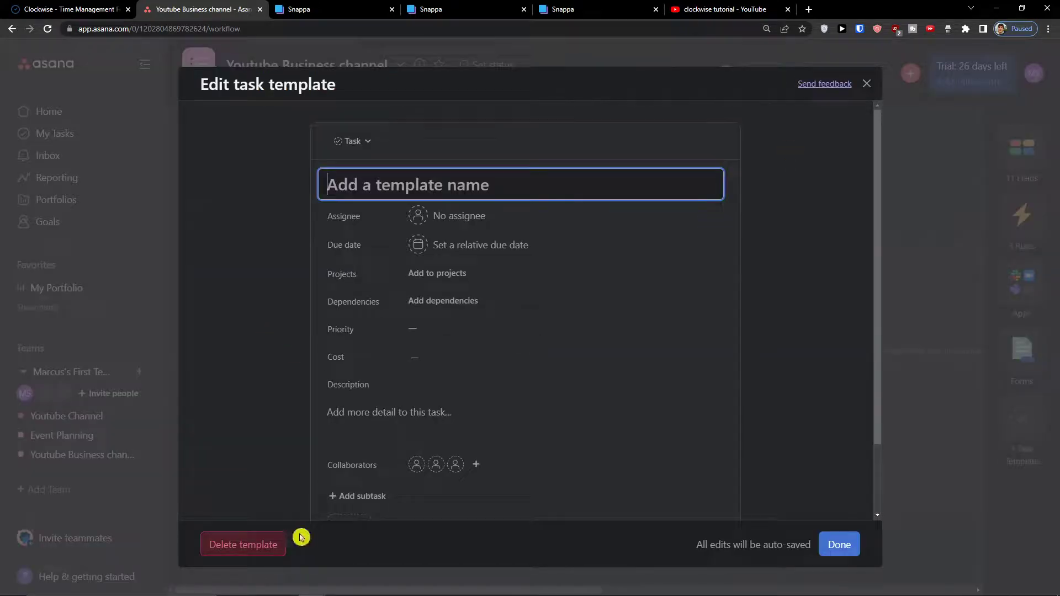
{"action": "left_click", "coordinate": [280, 536]}
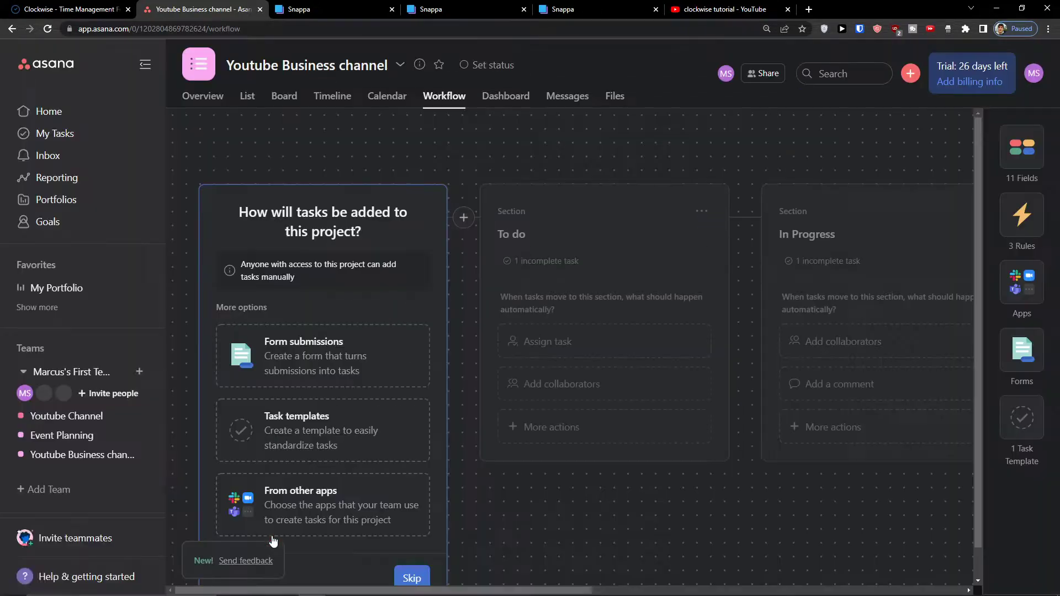
{"action": "left_click", "coordinate": [326, 369]}
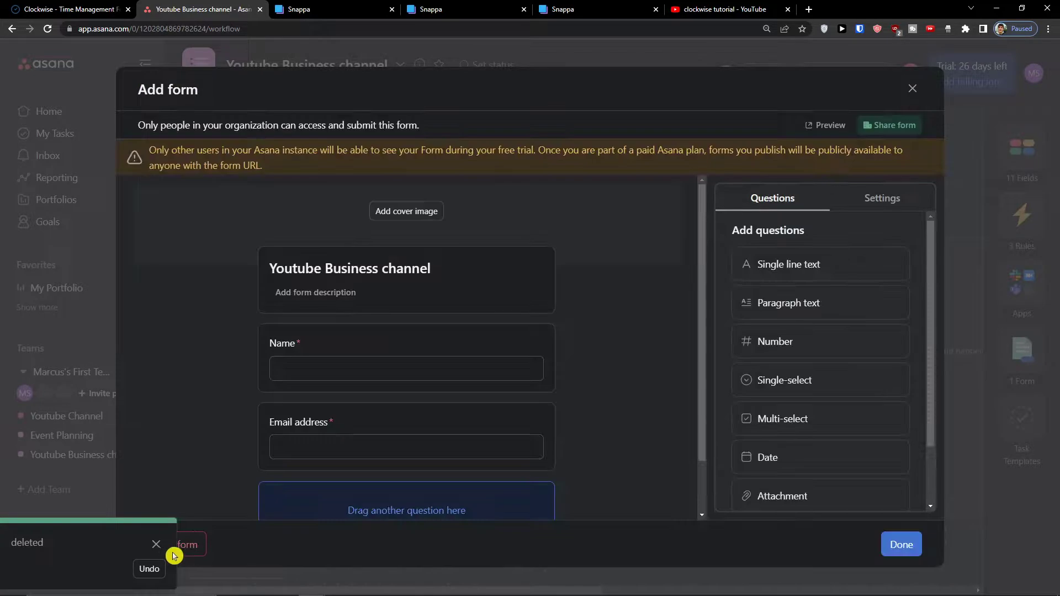
{"action": "left_click", "coordinate": [177, 549]}
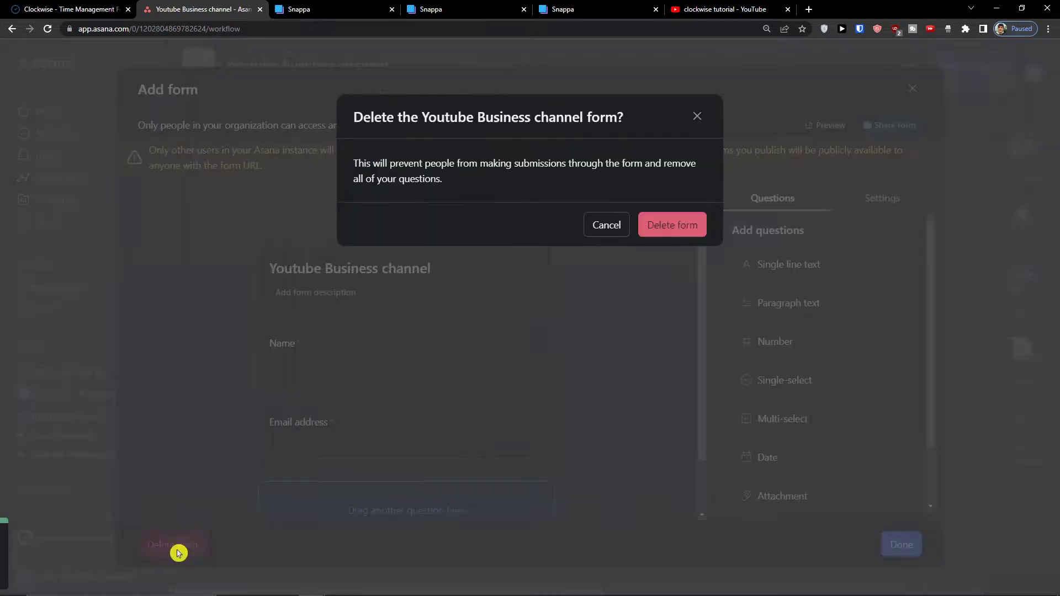
{"action": "left_click", "coordinate": [669, 223]}
Keep manual task intake and continue the workflow setup.
{"action": "scroll", "coordinate": [293, 325], "scroll_direction": "down", "scroll_amount": 1}
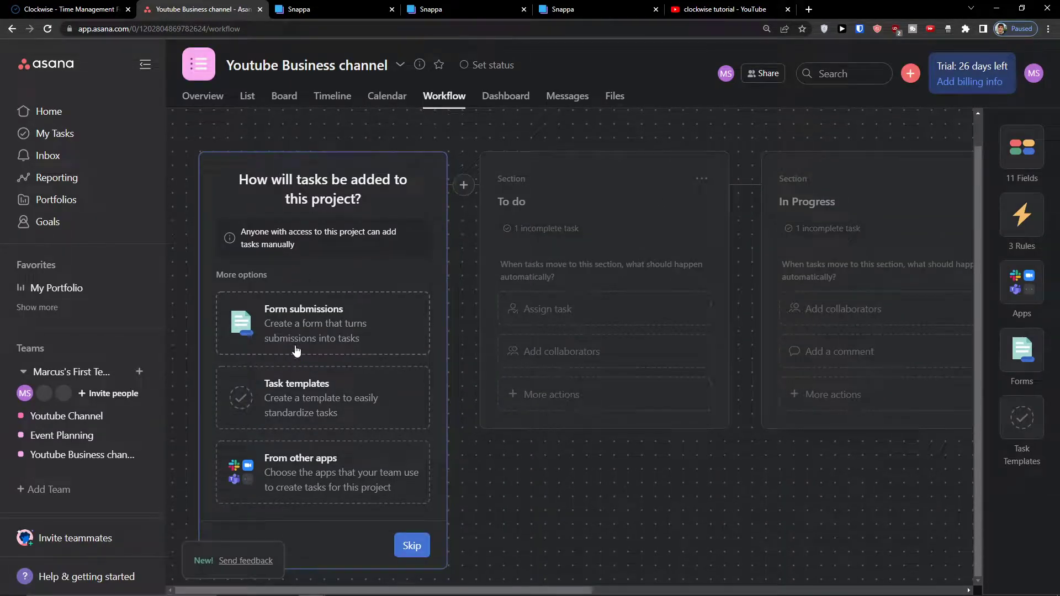
{"action": "left_click", "coordinate": [412, 547]}
{"action": "left_click", "coordinate": [240, 248]}
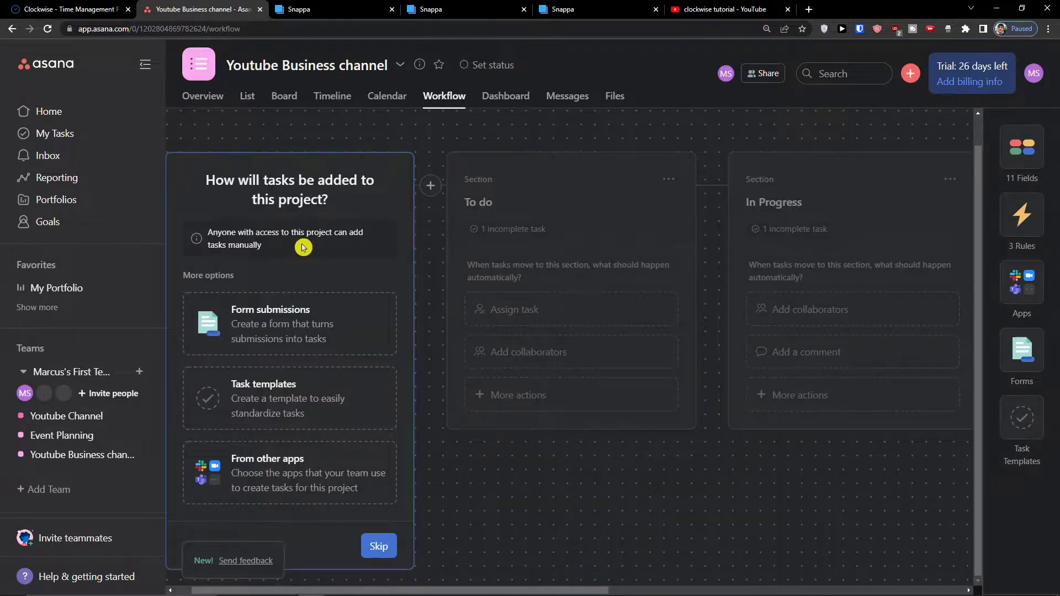
{"action": "left_click", "coordinate": [369, 544]}
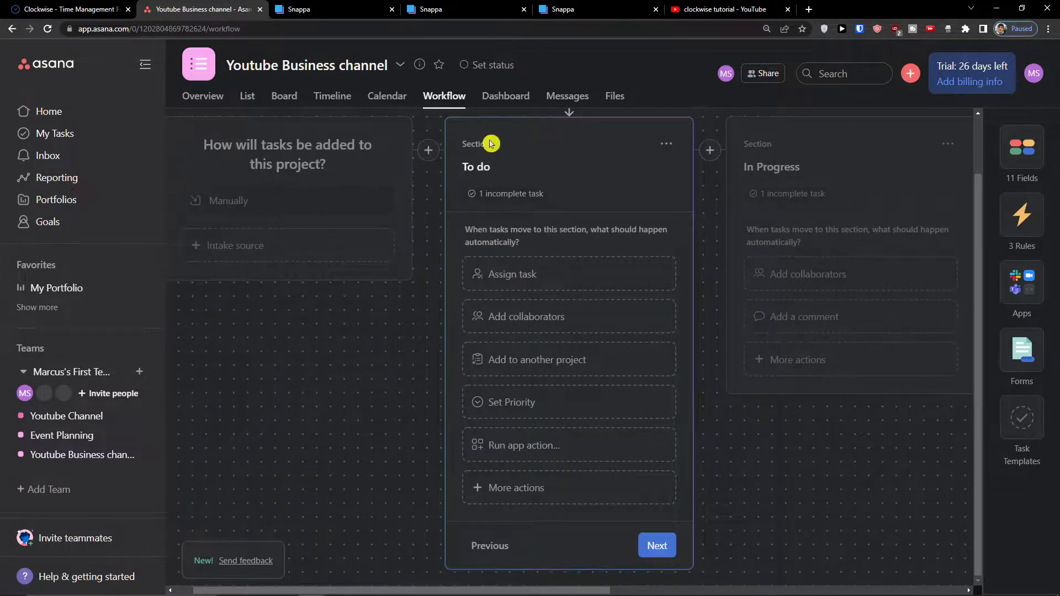
Create a rule setting Low priority on tasks moved to To do.
{"action": "left_click", "coordinate": [480, 224]}
{"action": "left_click", "coordinate": [500, 238]}
{"action": "left_click", "coordinate": [488, 415]}
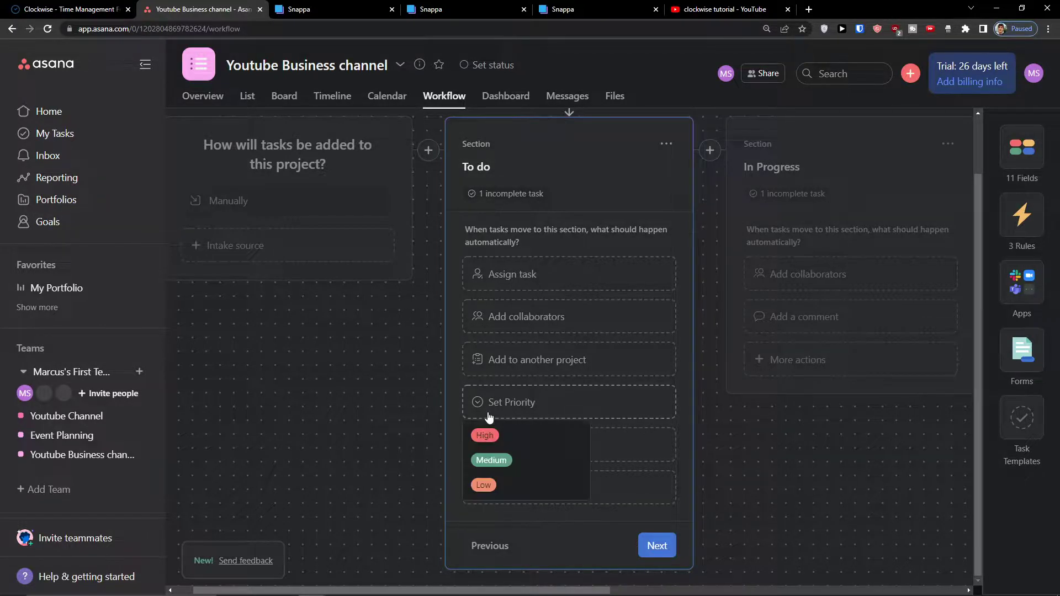
{"action": "left_click", "coordinate": [508, 485]}
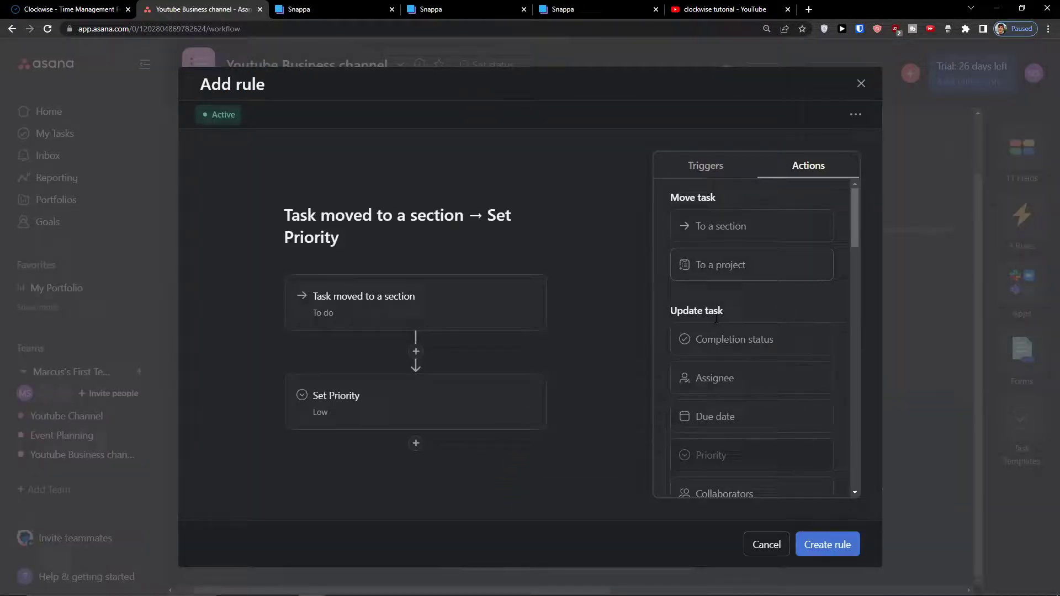
{"action": "left_click", "coordinate": [826, 545]}
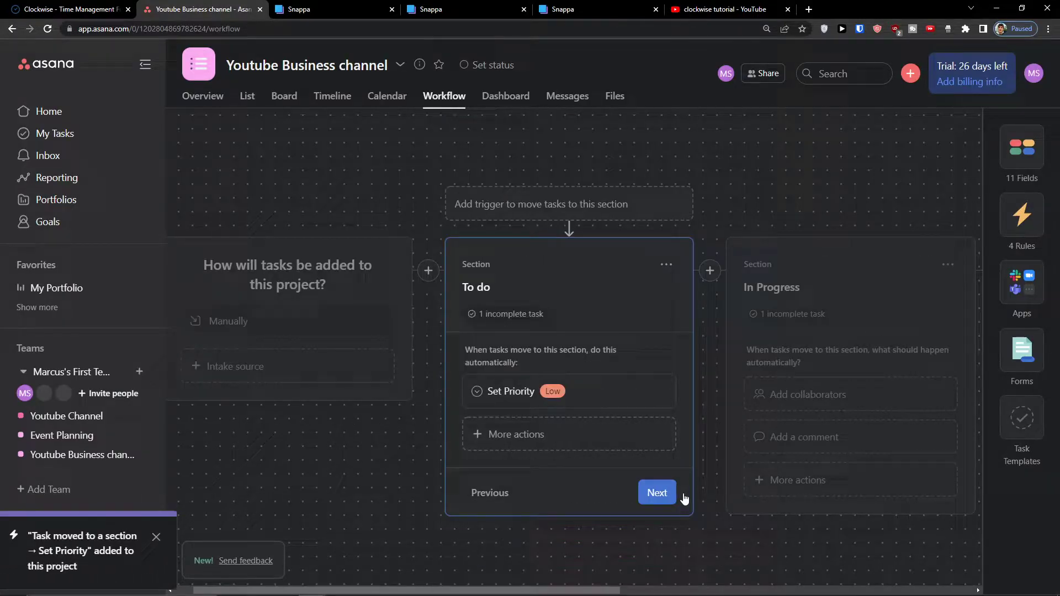
Skip In Progress and add an Add approvals rule for tasks moved to Done.
{"action": "left_click", "coordinate": [658, 493]}
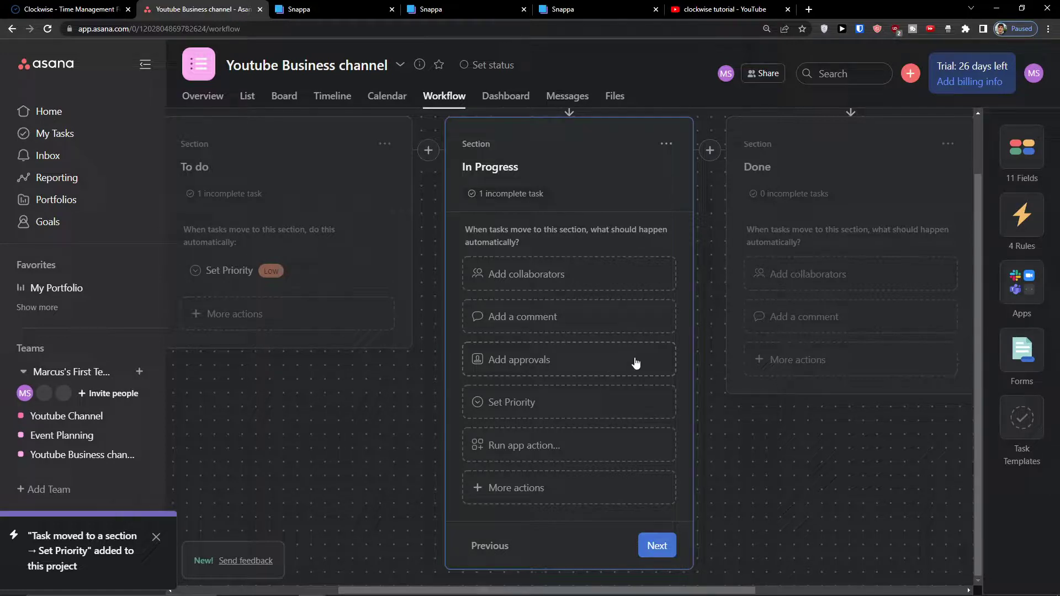
{"action": "left_click", "coordinate": [518, 488]}
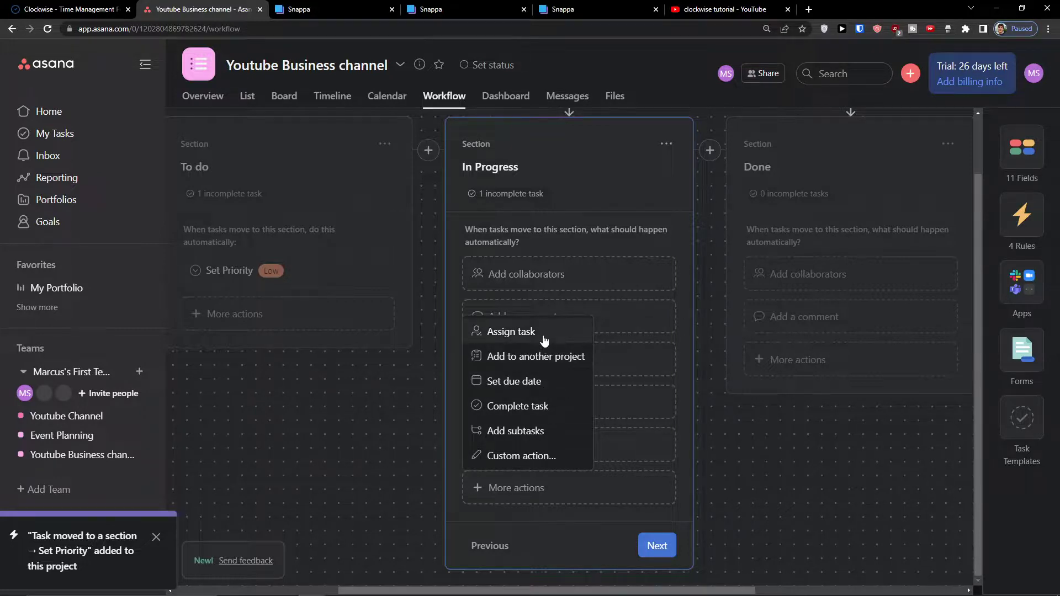
{"action": "left_click", "coordinate": [597, 549]}
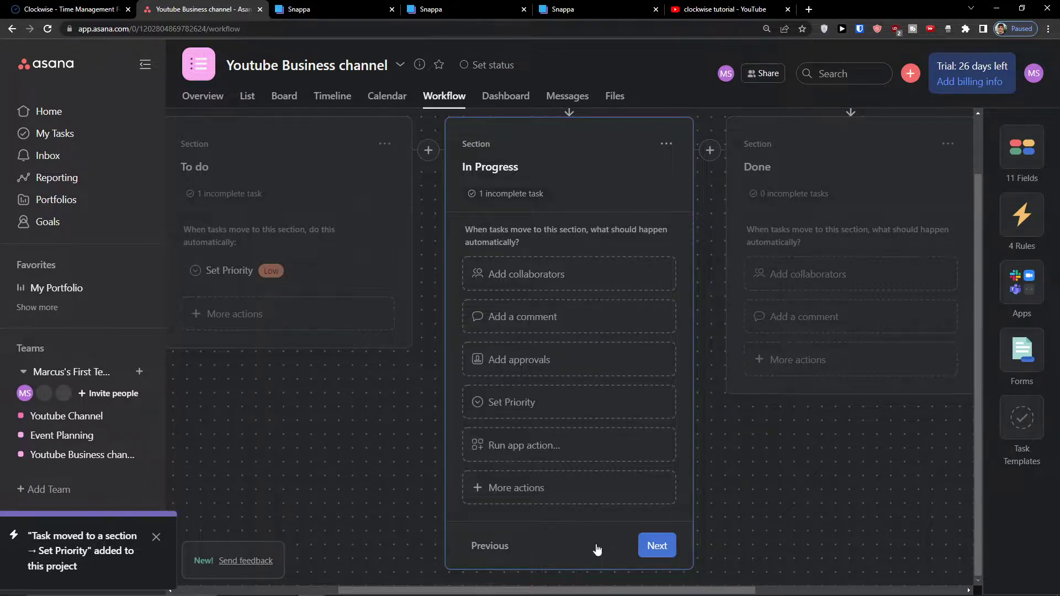
{"action": "left_click", "coordinate": [650, 547]}
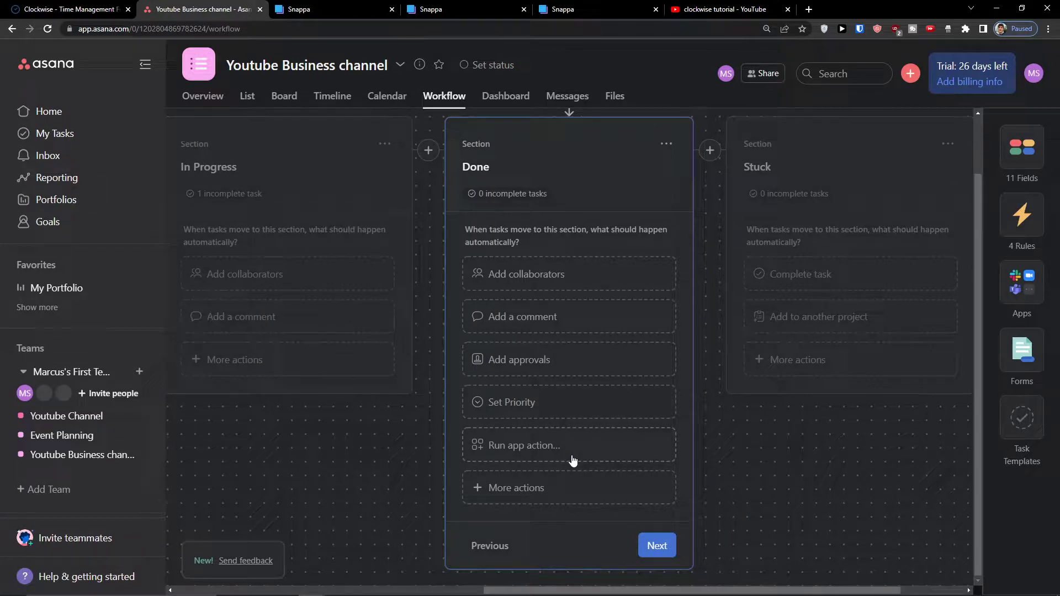
{"action": "left_click", "coordinate": [525, 372]}
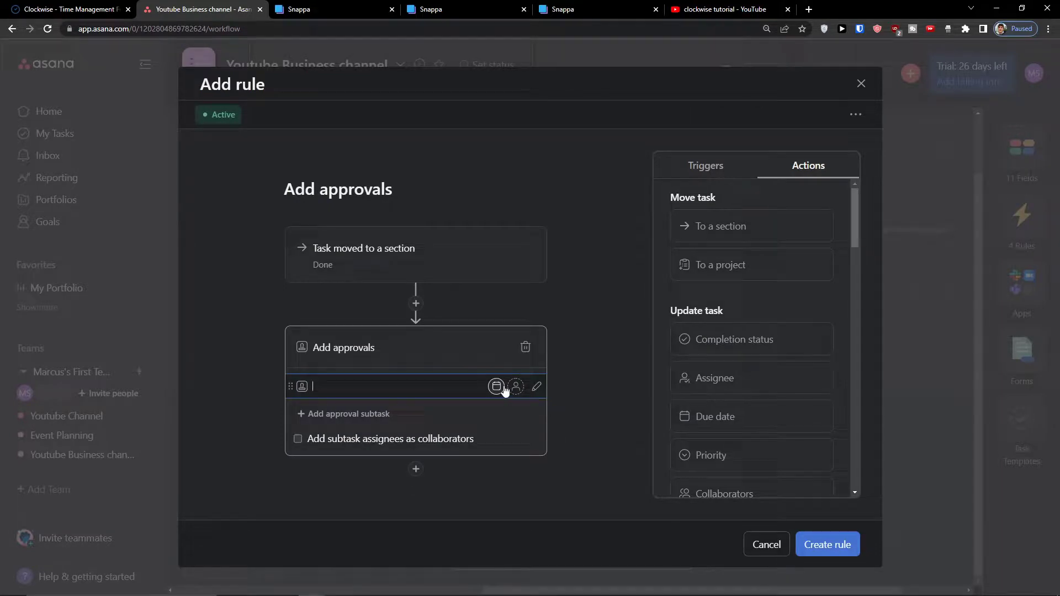
{"action": "left_click", "coordinate": [813, 545]}
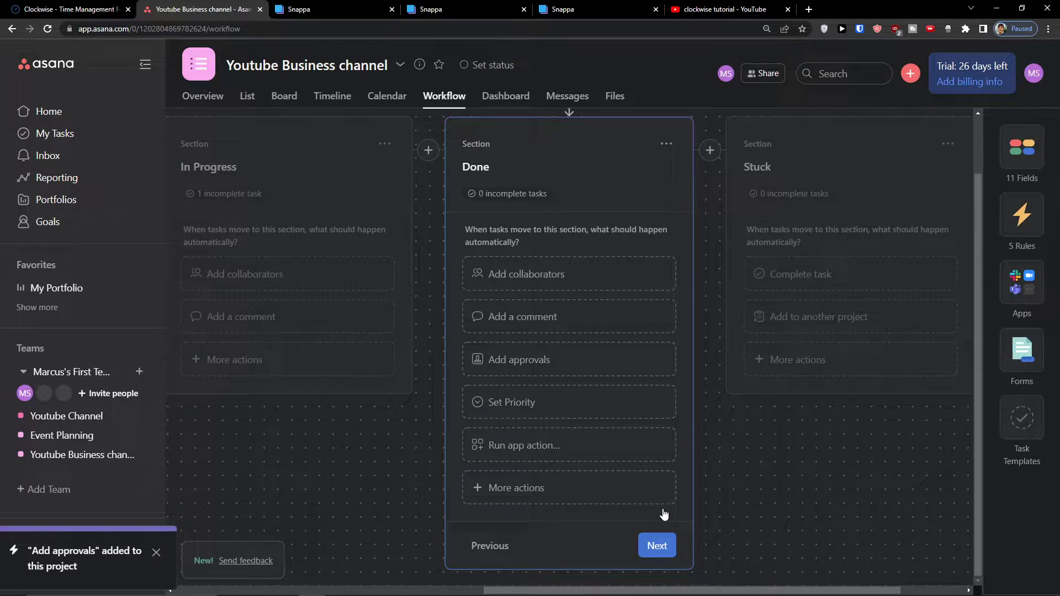
Preview a custom rule for the Stuck section, then discard it without saving.
{"action": "left_click", "coordinate": [652, 493]}
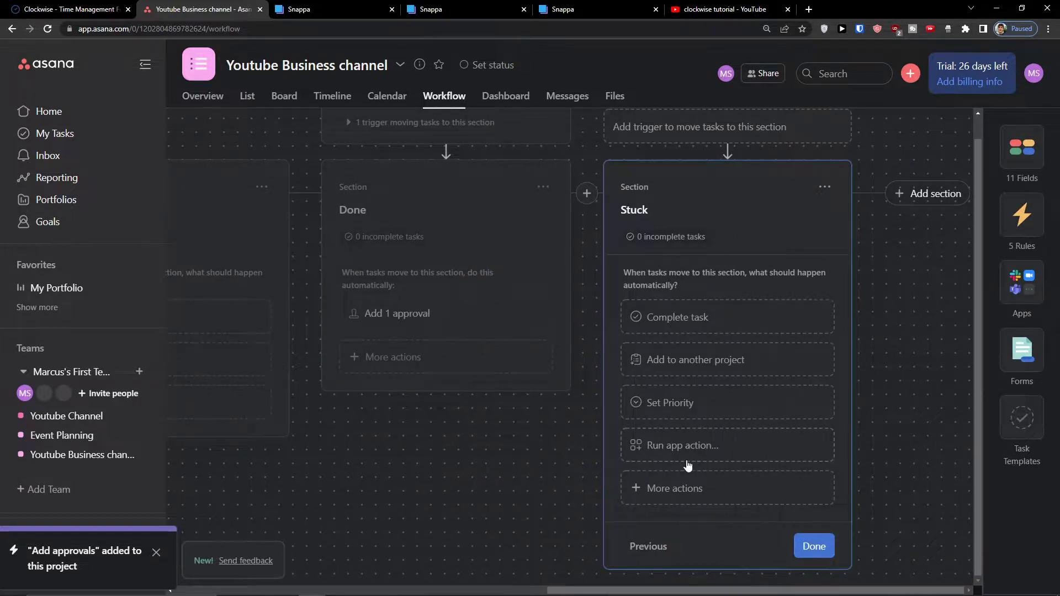
{"action": "left_click", "coordinate": [700, 488]}
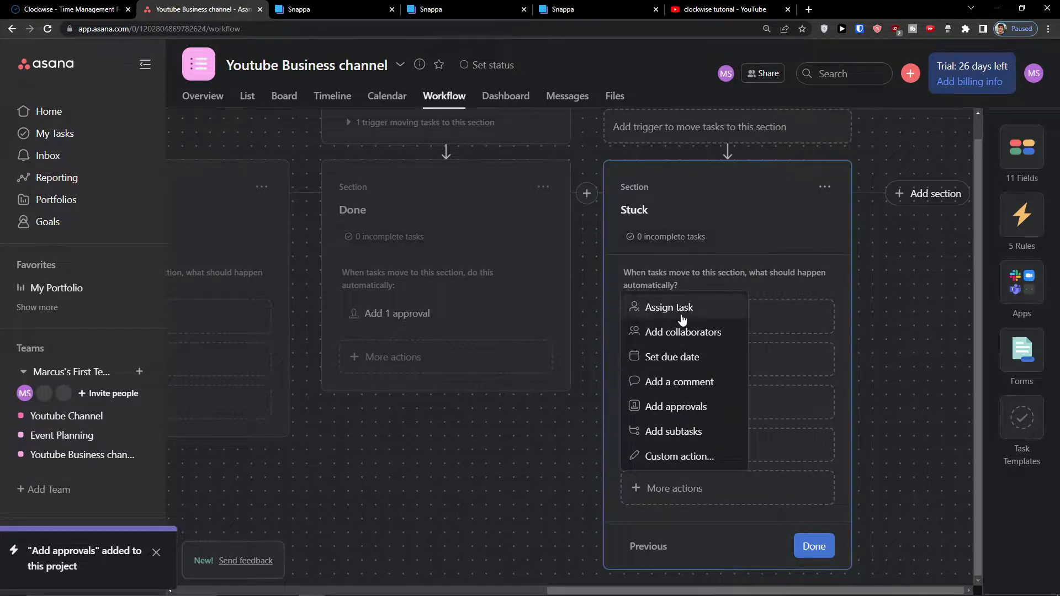
{"action": "left_click", "coordinate": [682, 463]}
{"action": "scroll", "coordinate": [679, 402], "scroll_direction": "down", "scroll_amount": 8}
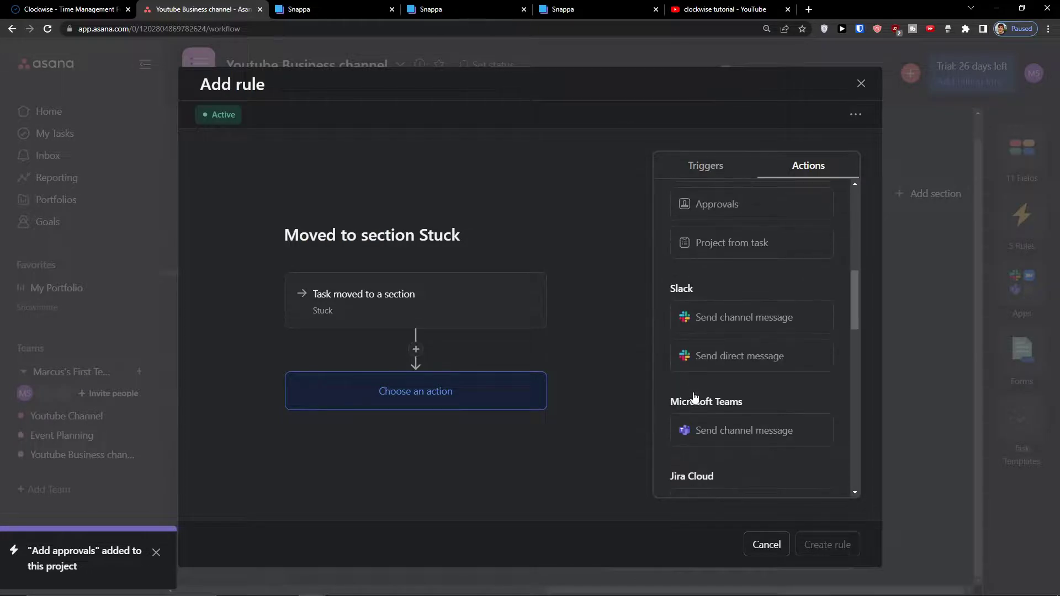
{"action": "scroll", "coordinate": [695, 396], "scroll_direction": "down", "scroll_amount": 10}
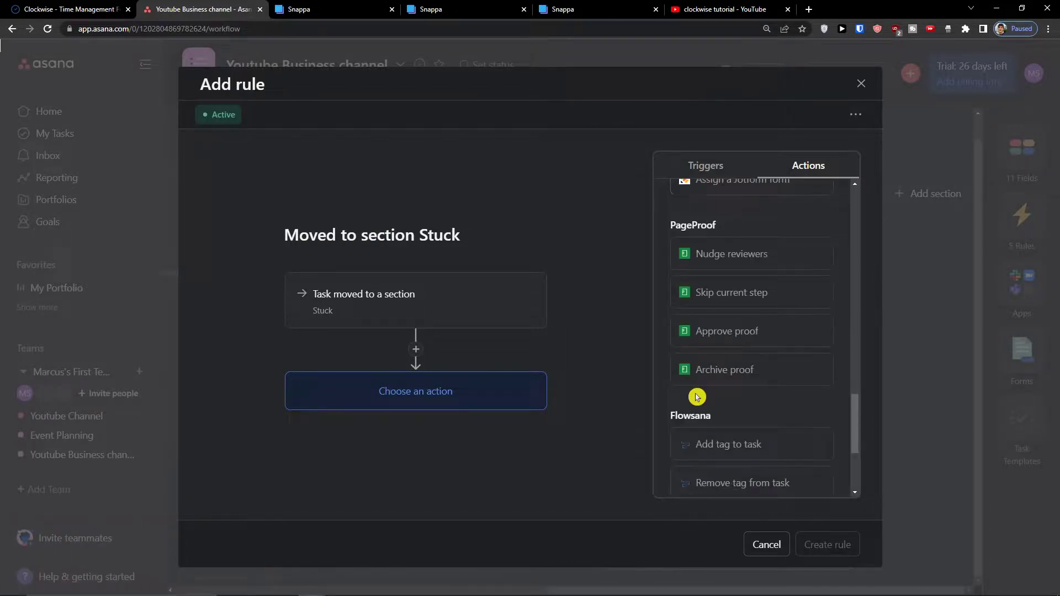
{"action": "scroll", "coordinate": [707, 332], "scroll_direction": "down", "scroll_amount": 3}
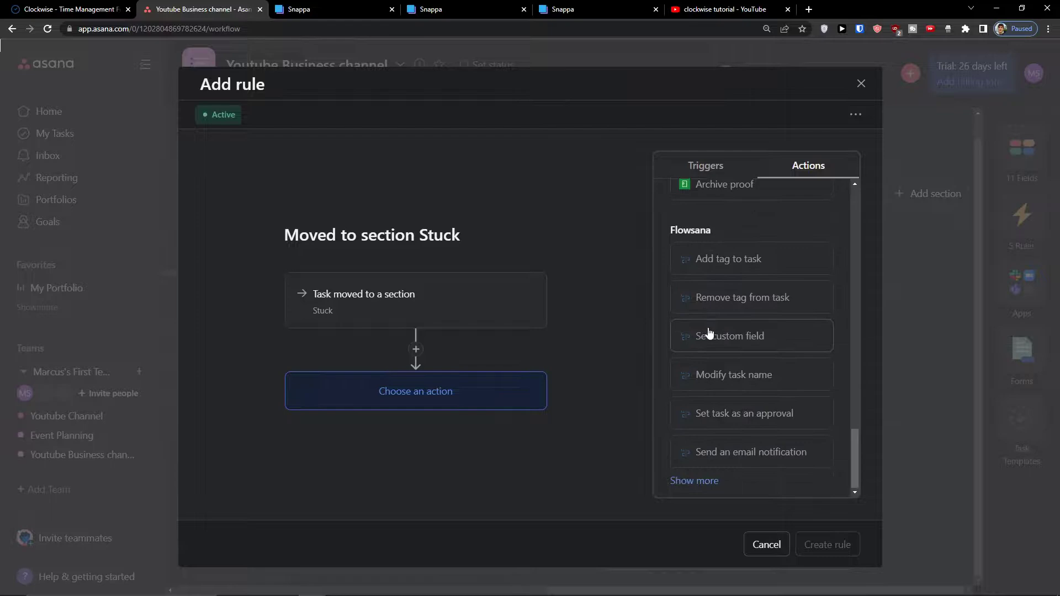
{"action": "left_click", "coordinate": [871, 84]}
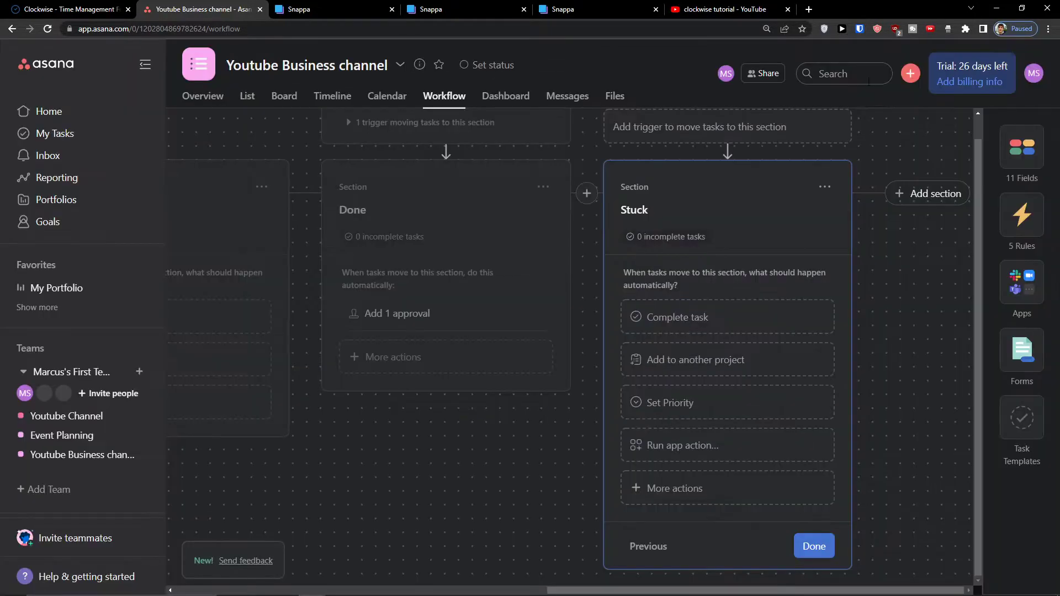
Finish the workflow setup and go to the project's Overview page.
{"action": "left_click", "coordinate": [813, 543]}
{"action": "left_click_drag", "start_coordinate": [657, 589], "coordinate": [690, 552]}
{"action": "left_click", "coordinate": [218, 102]}
{"action": "left_click", "coordinate": [454, 164]}
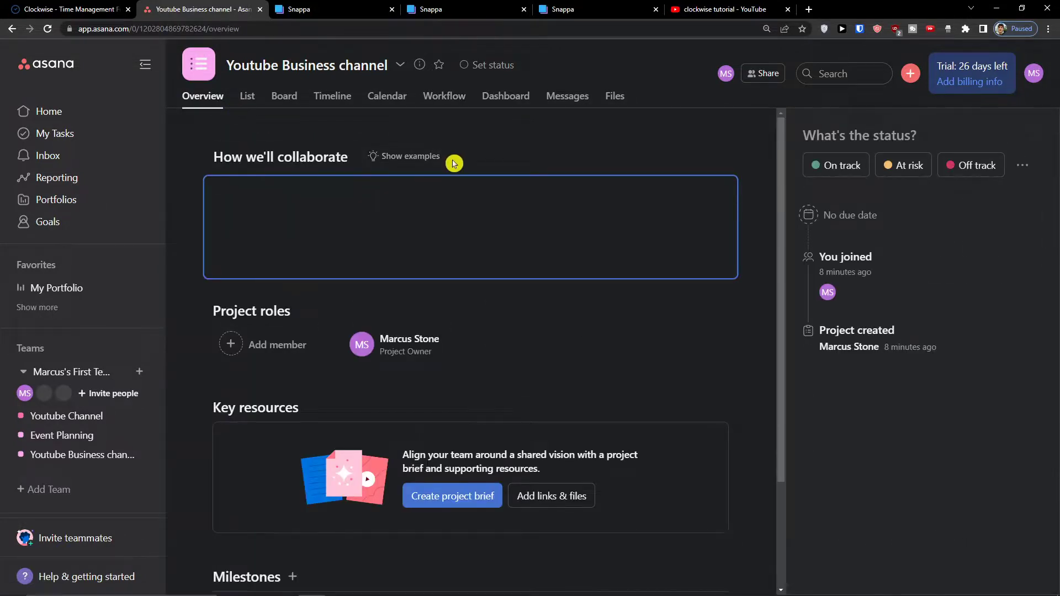
Search Google for 'pageproof' in a new tab and open the PageProof site in a background tab.
{"action": "left_click", "coordinate": [809, 10]}
{"action": "type", "text": "pageproof"}
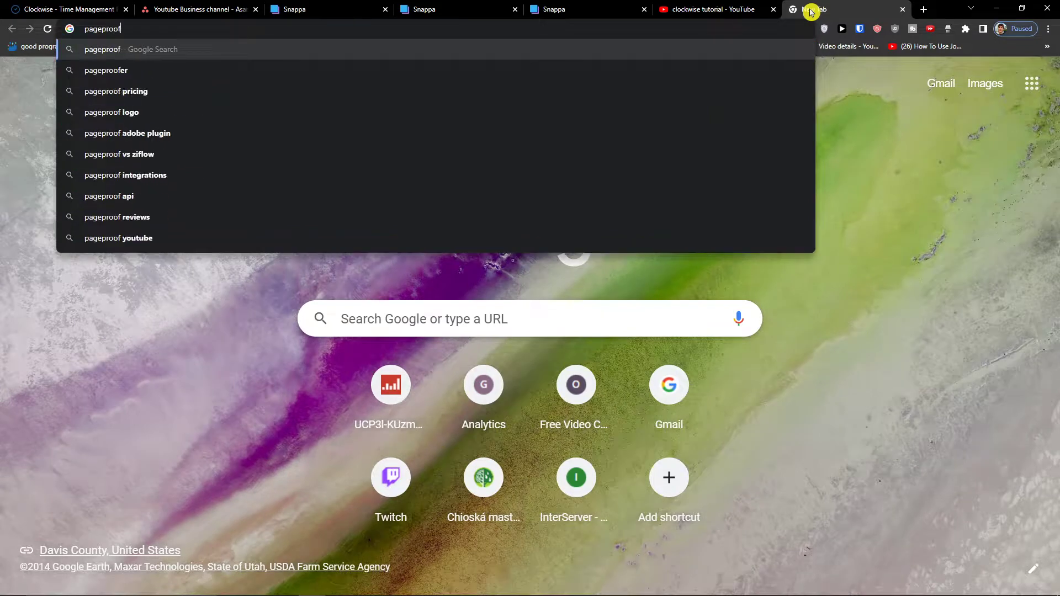
{"action": "key", "text": "Return"}
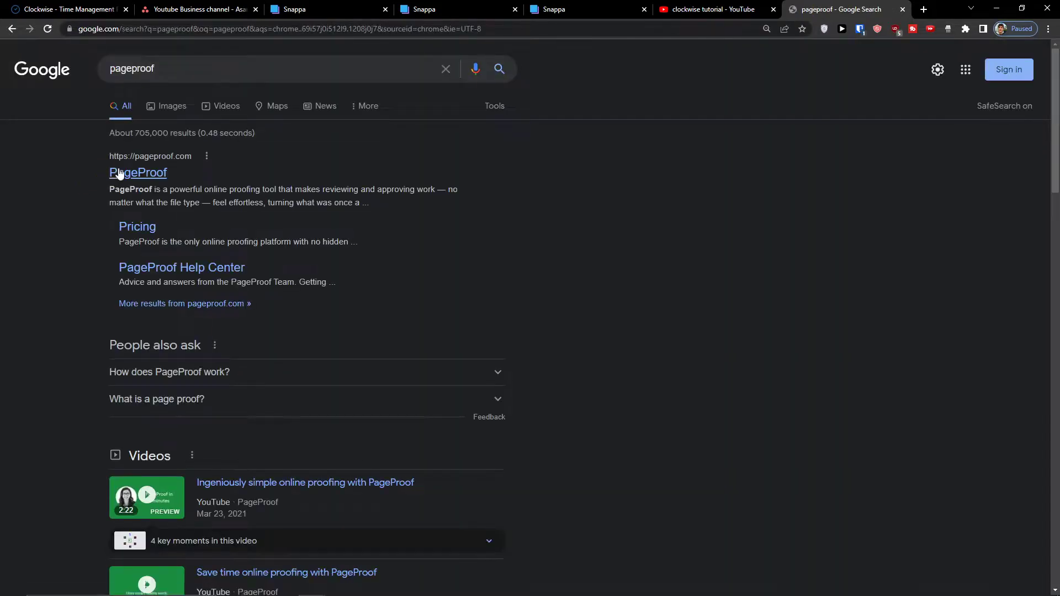
{"action": "middle_click", "coordinate": [132, 171]}
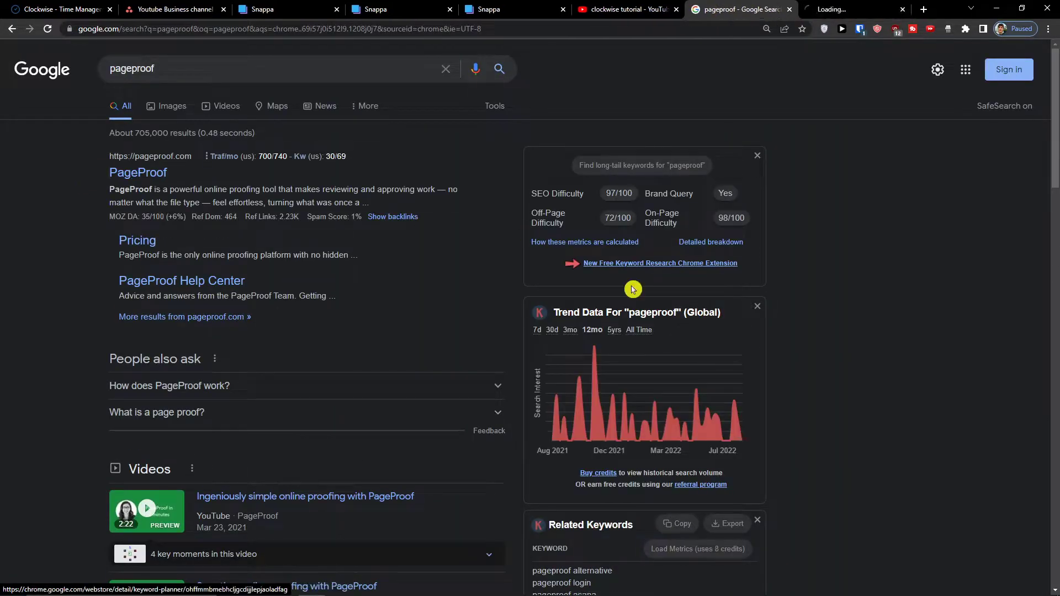
{"action": "left_click", "coordinate": [646, 330]}
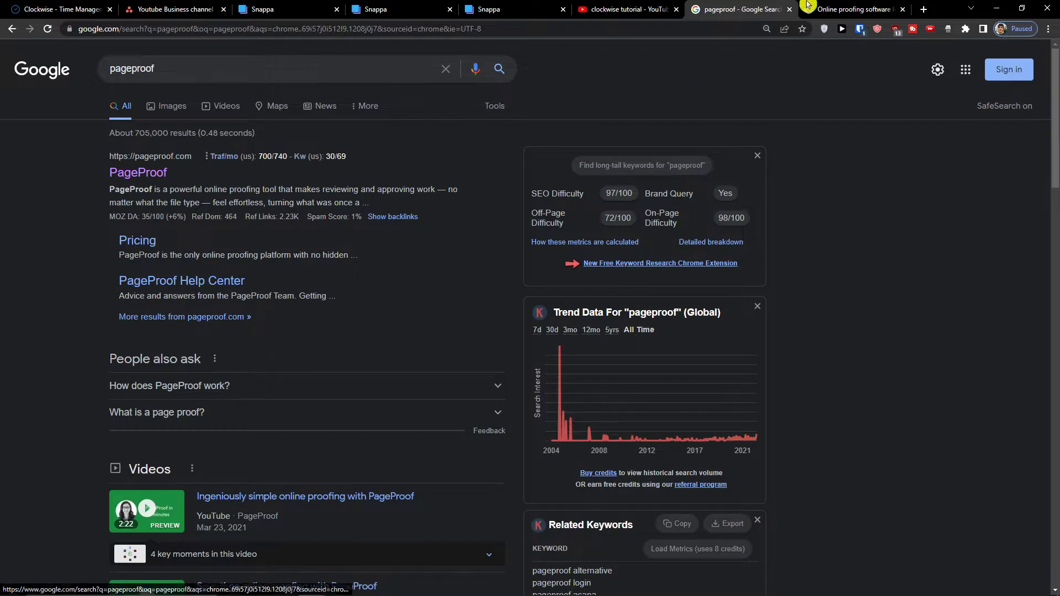